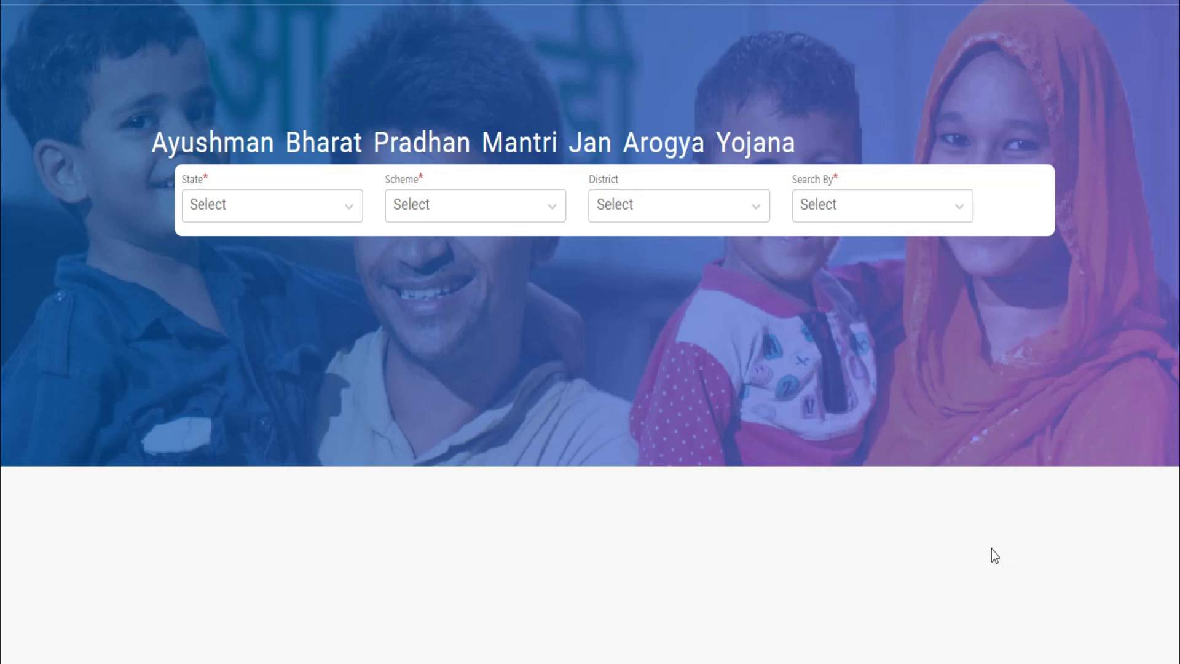
# Set the beneficiary search to state UTTAR PRADESH, scheme PMJAY and district AZAMGARH
pyautogui.click(226, 205)
pyautogui.write('ut')
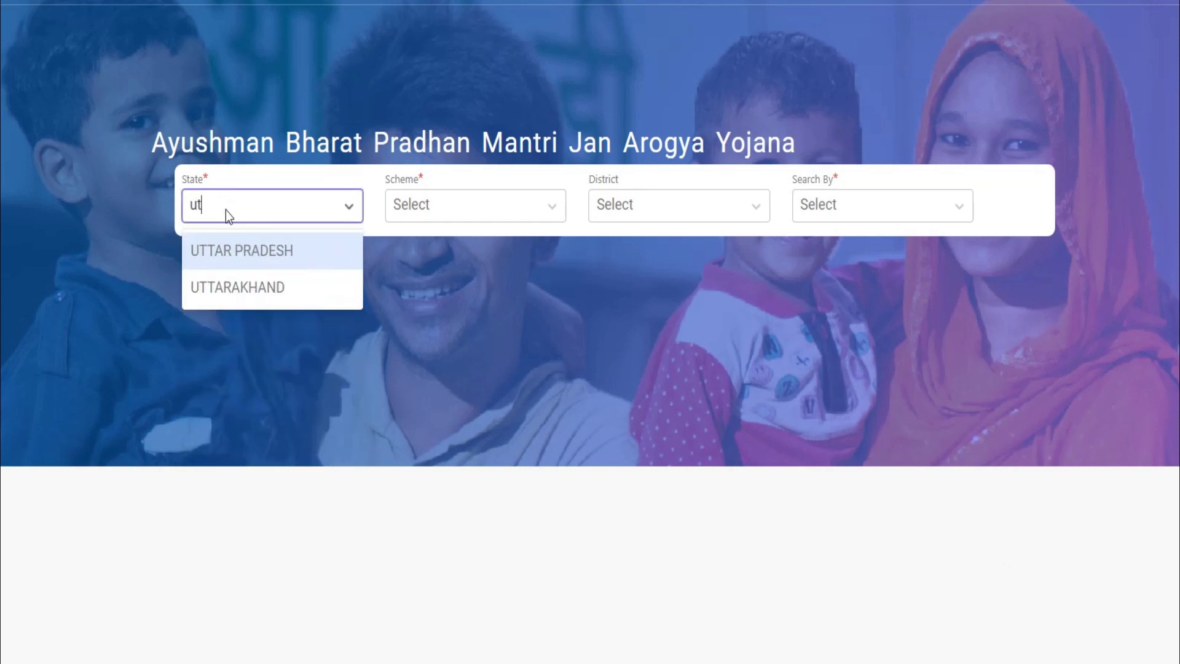
pyautogui.press('Return')
pyautogui.click(444, 208)
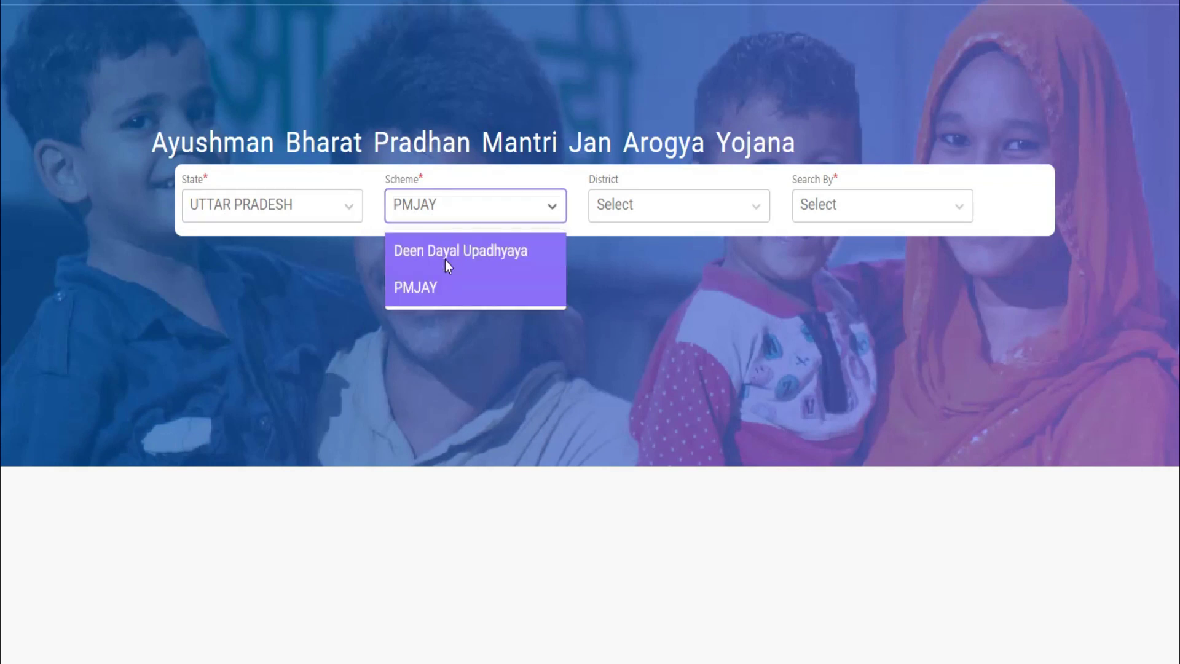
pyautogui.click(445, 293)
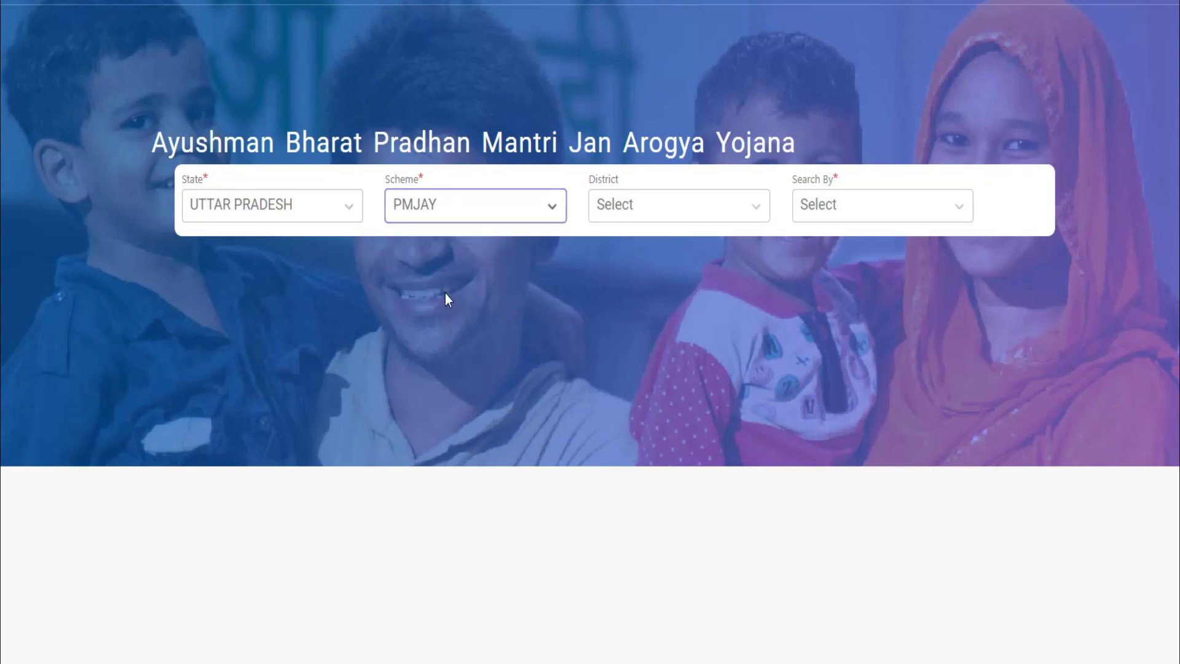
pyautogui.click(625, 205)
pyautogui.write('a')
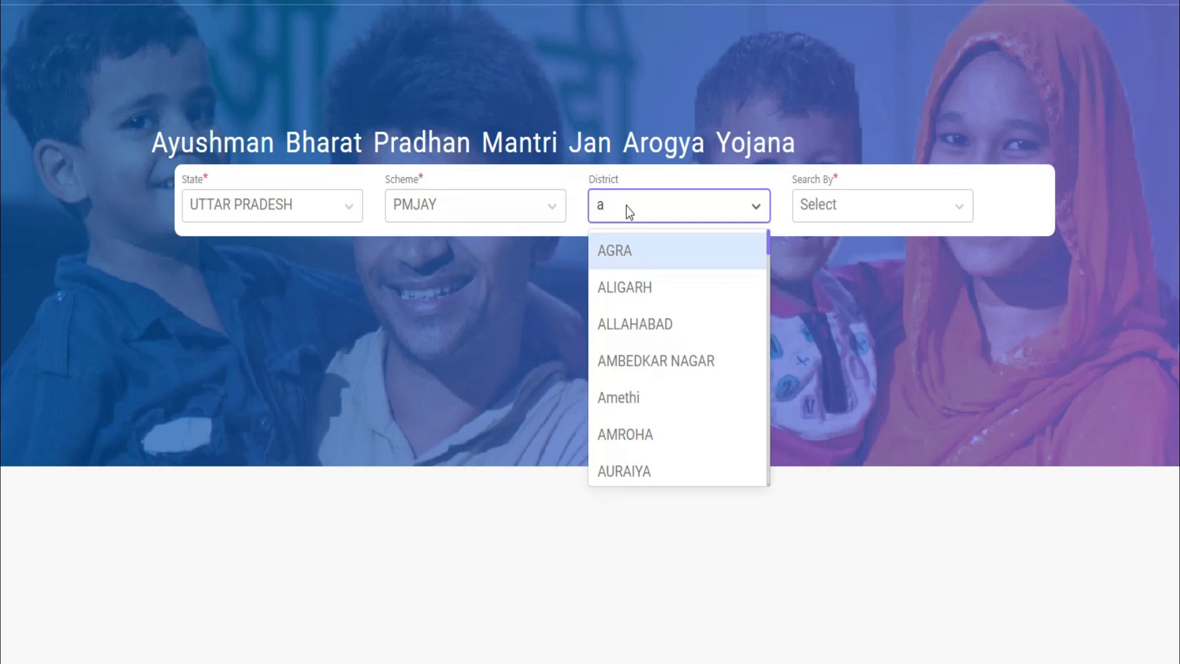
pyautogui.write('za')
pyautogui.click(627, 248)
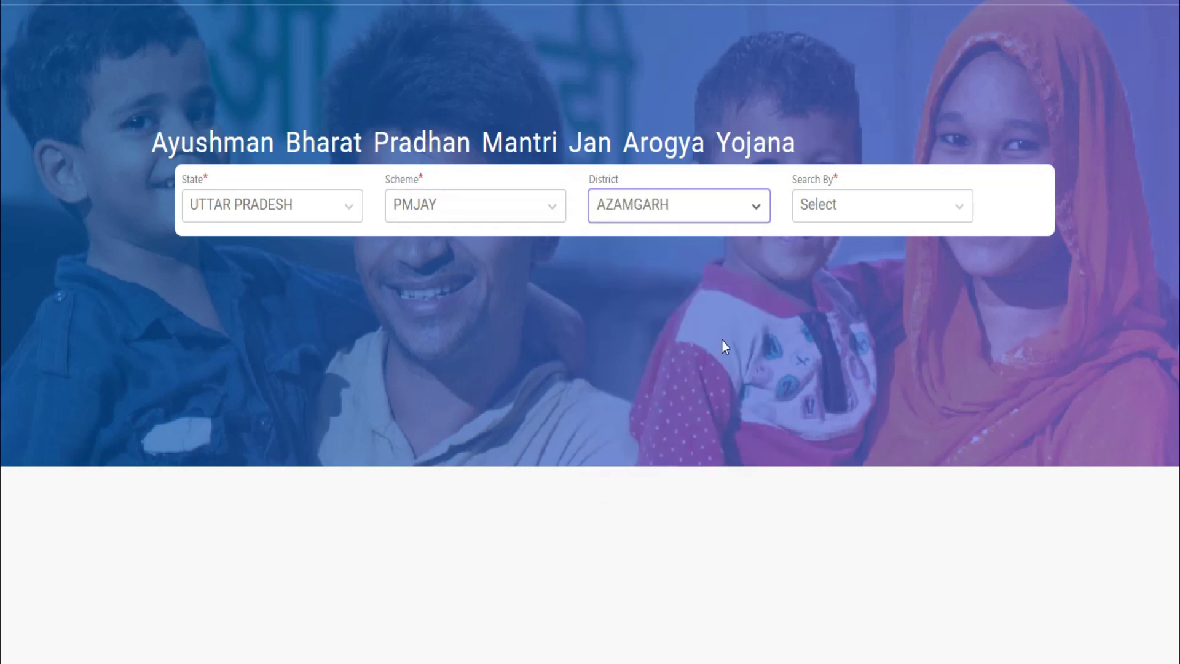
# Search for the beneficiary by Aadhaar Number, pasting the Aadhaar number into its field
pyautogui.click(851, 204)
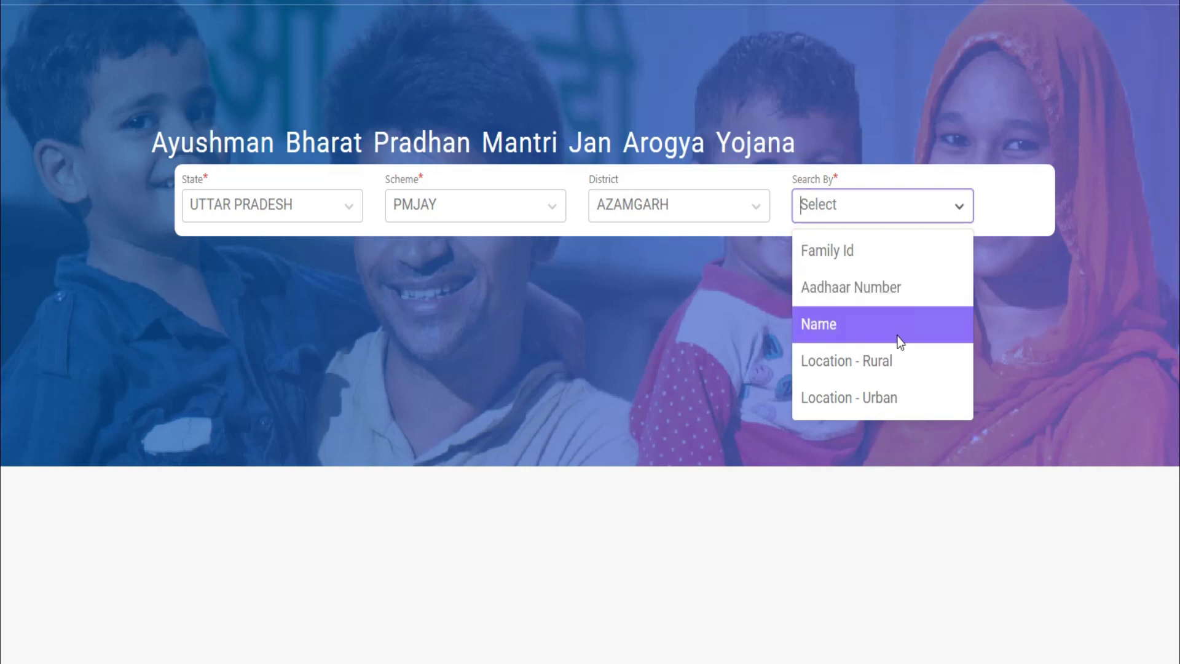
pyautogui.click(885, 287)
pyautogui.click(872, 205)
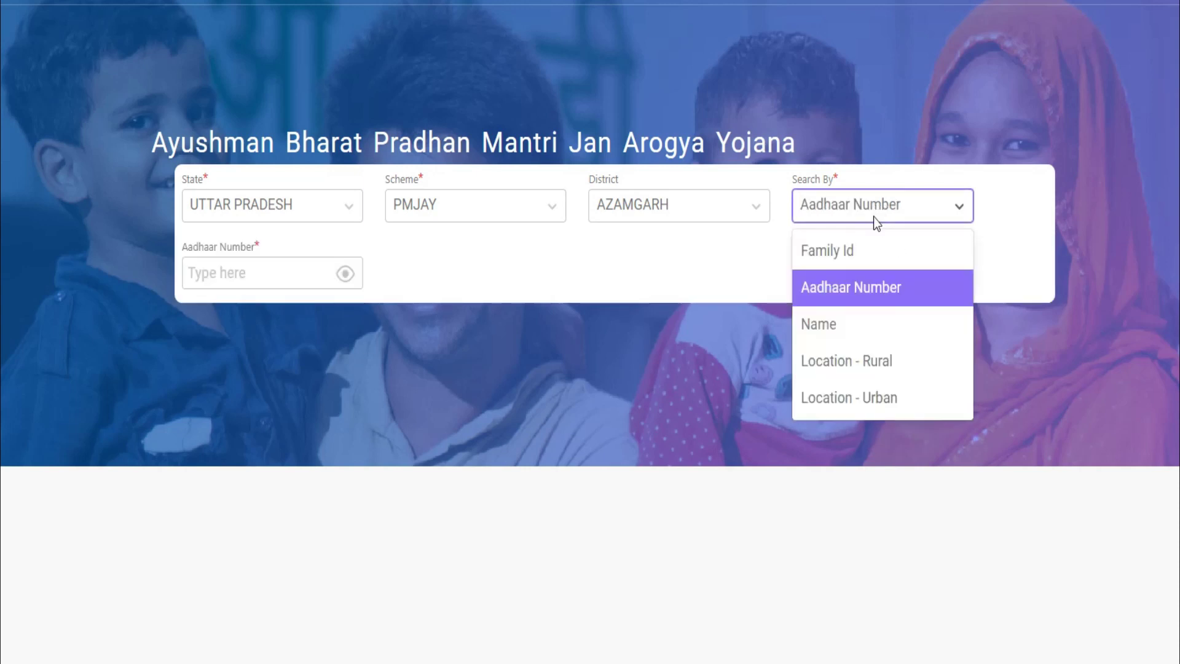
pyautogui.click(871, 291)
pyautogui.click(258, 273)
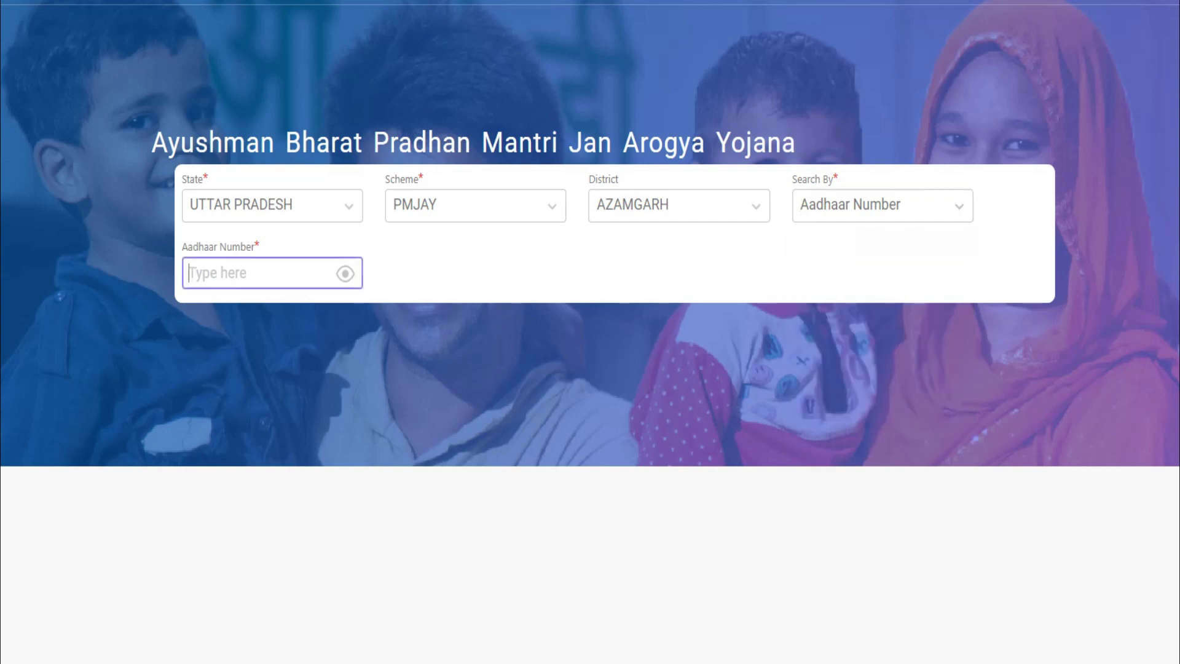
pyautogui.hotkey('ctrl', 'v')
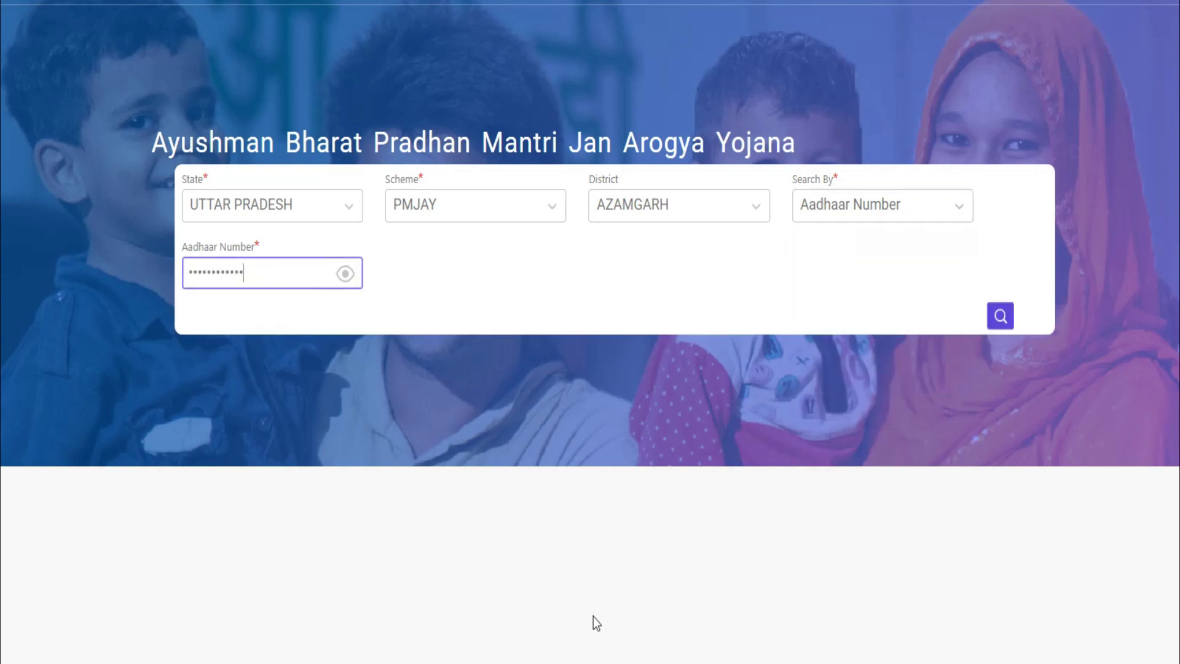
pyautogui.press('Tab')
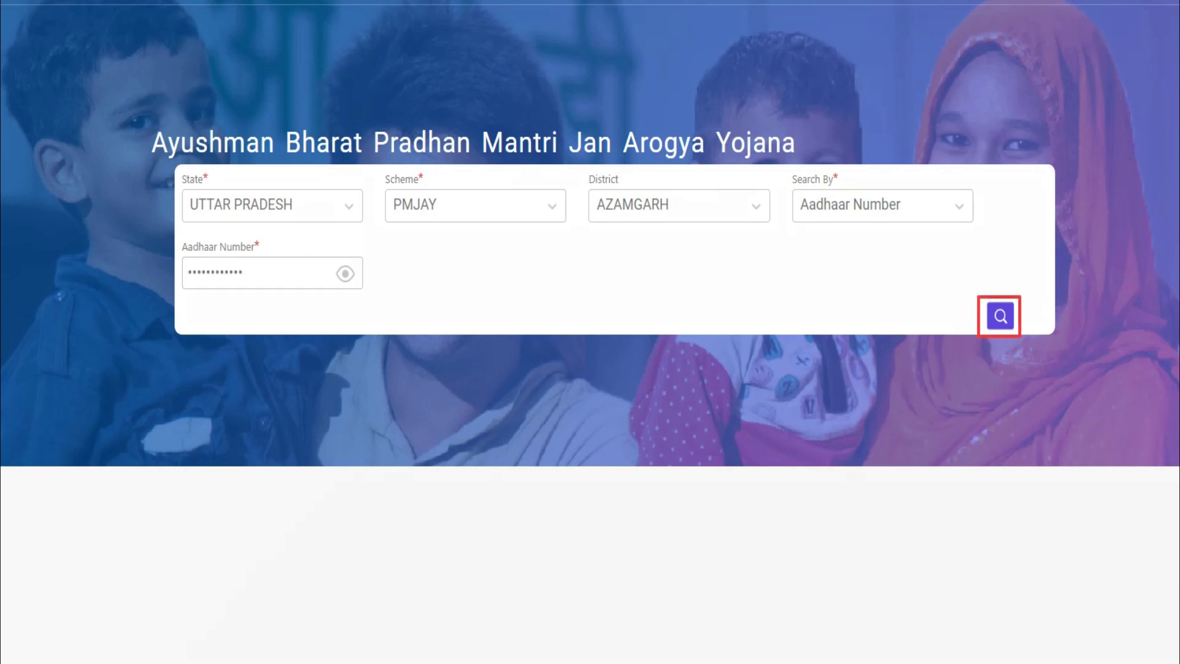
pyautogui.press('Return')
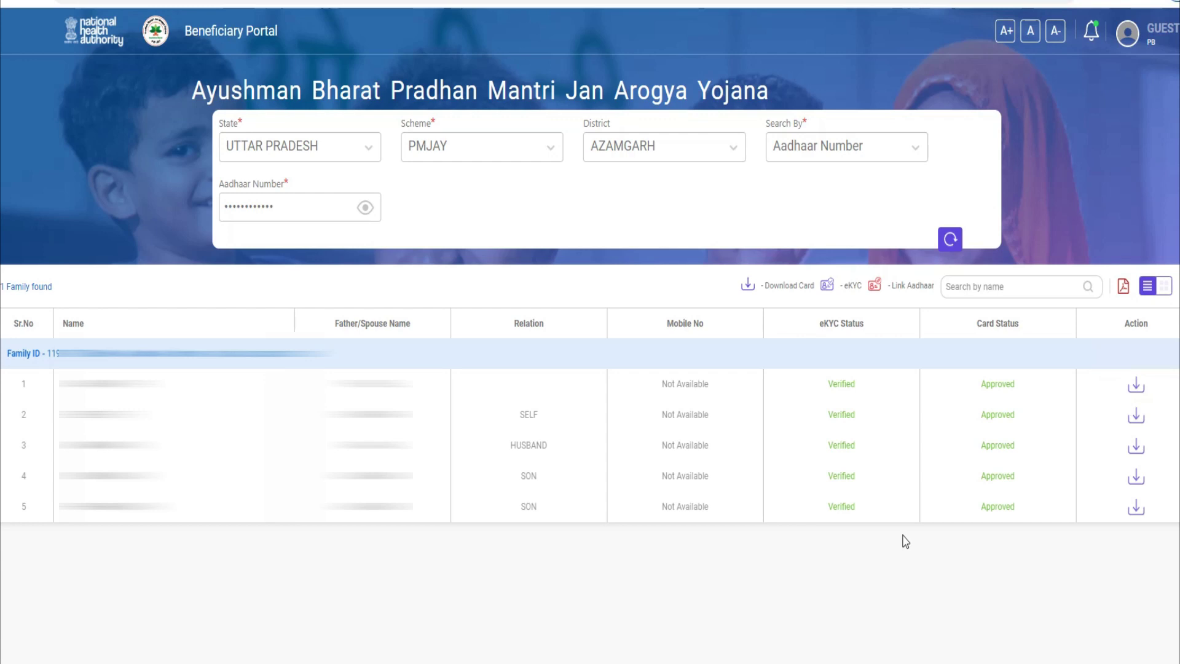
# Start Aadhaar verification for the fifth family member's card and allow the consent, agreeing to create/link ABHA with the PMJAY ID
pyautogui.click(1136, 510)
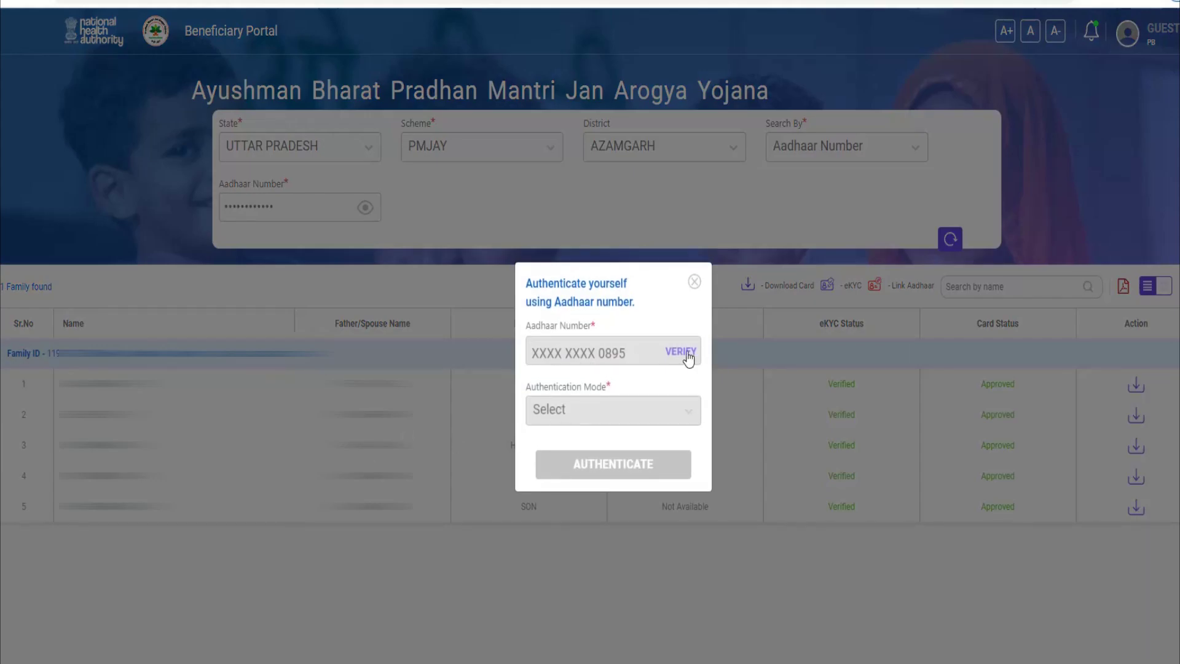
pyautogui.click(686, 353)
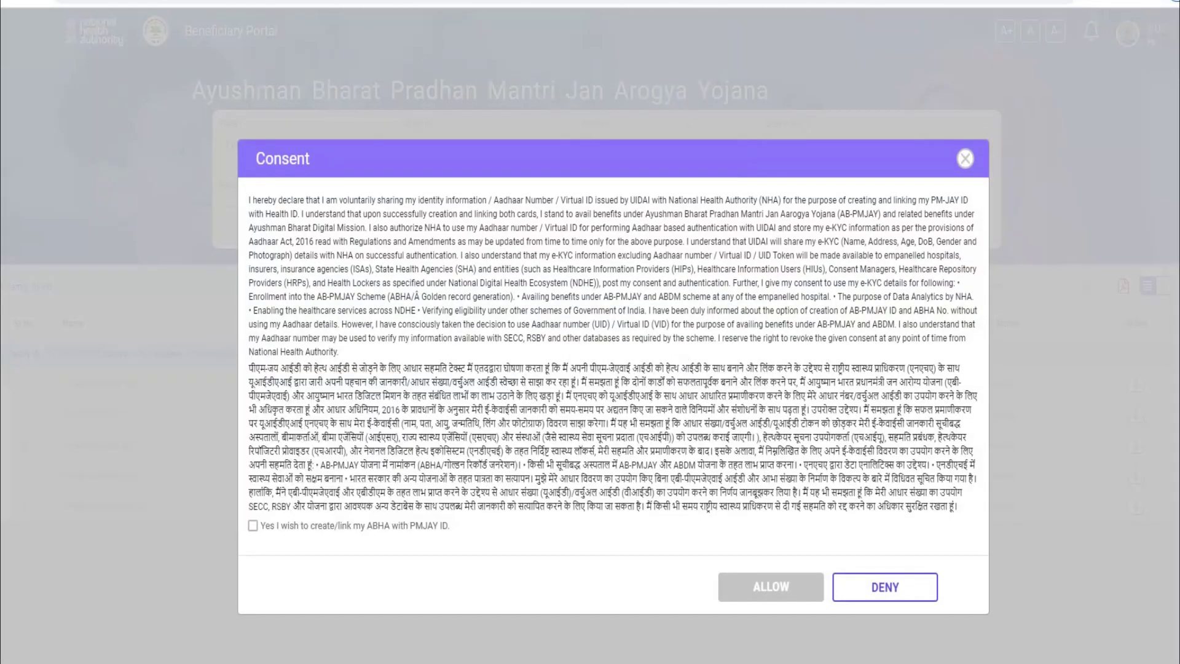
pyautogui.click(253, 526)
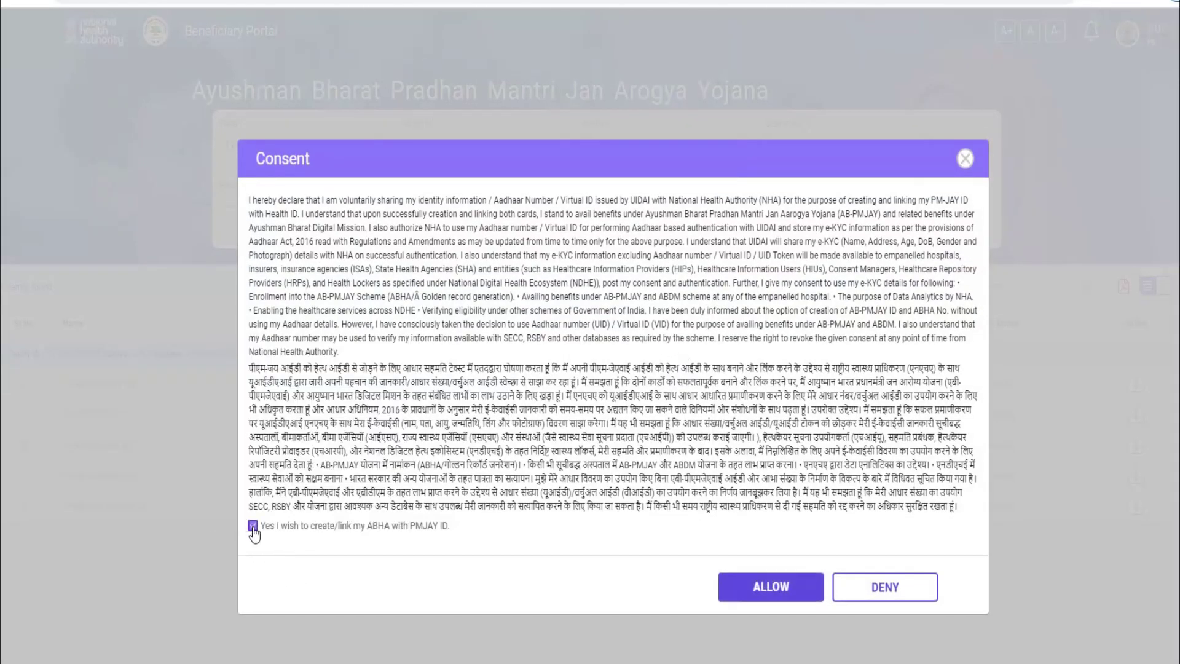
pyautogui.click(768, 588)
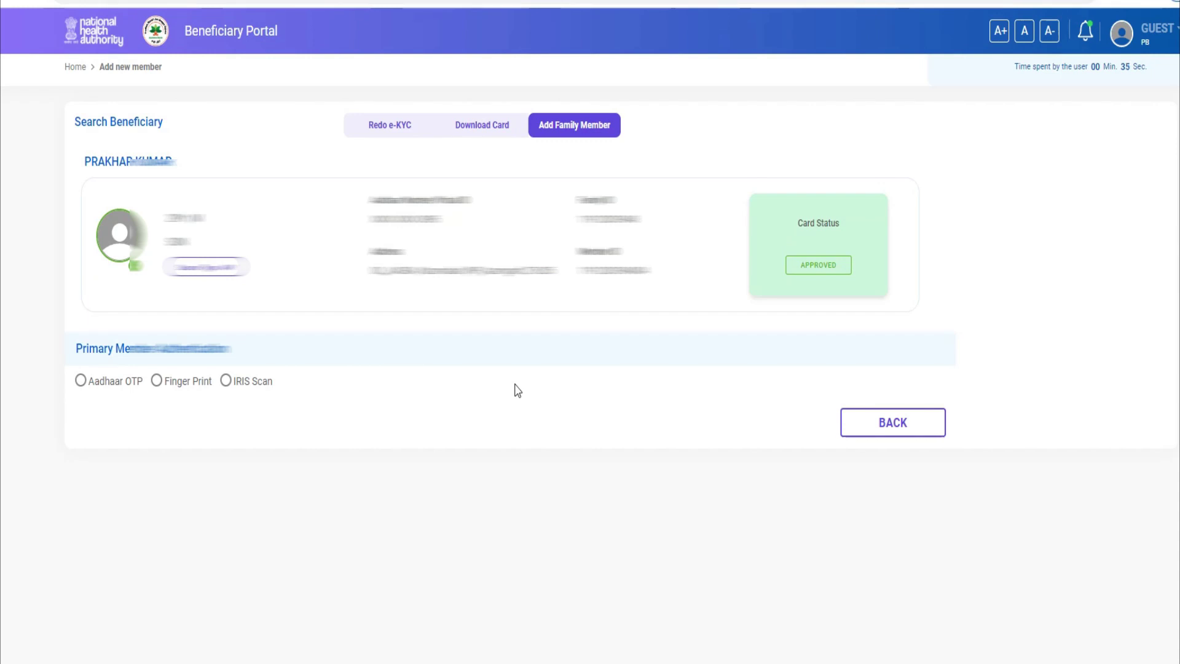
# Choose Aadhaar OTP for the primary member's authentication, request verification of the Aadhaar number and allow the consent
pyautogui.click(80, 380)
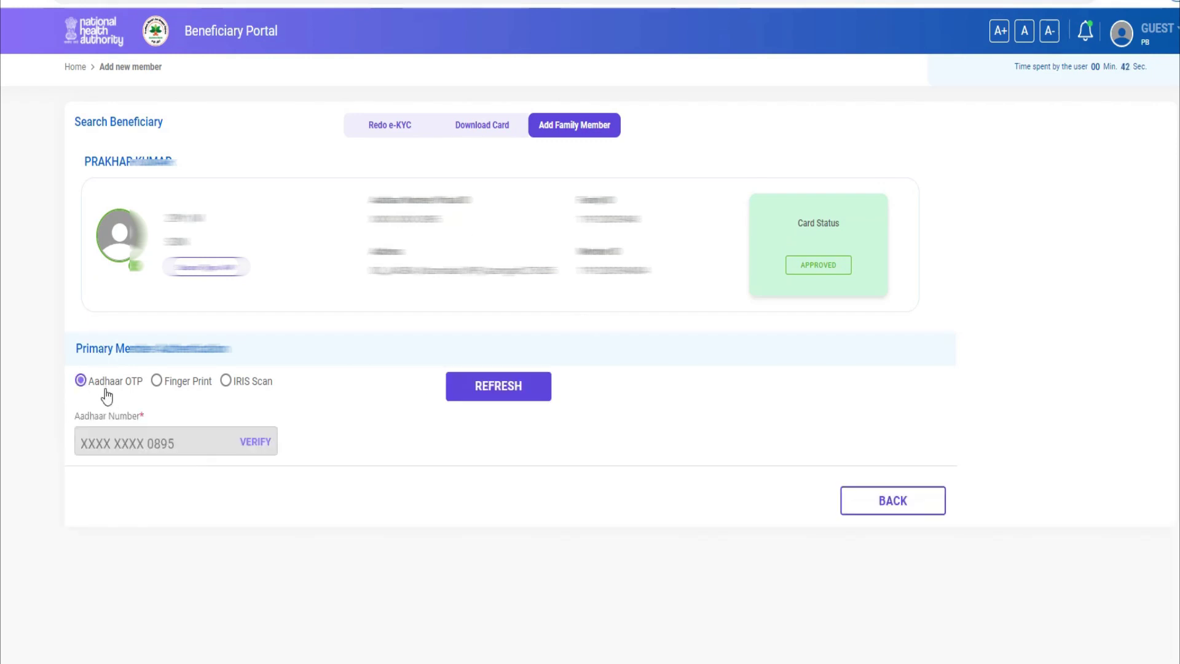
pyautogui.click(255, 444)
pyautogui.click(251, 526)
pyautogui.click(783, 591)
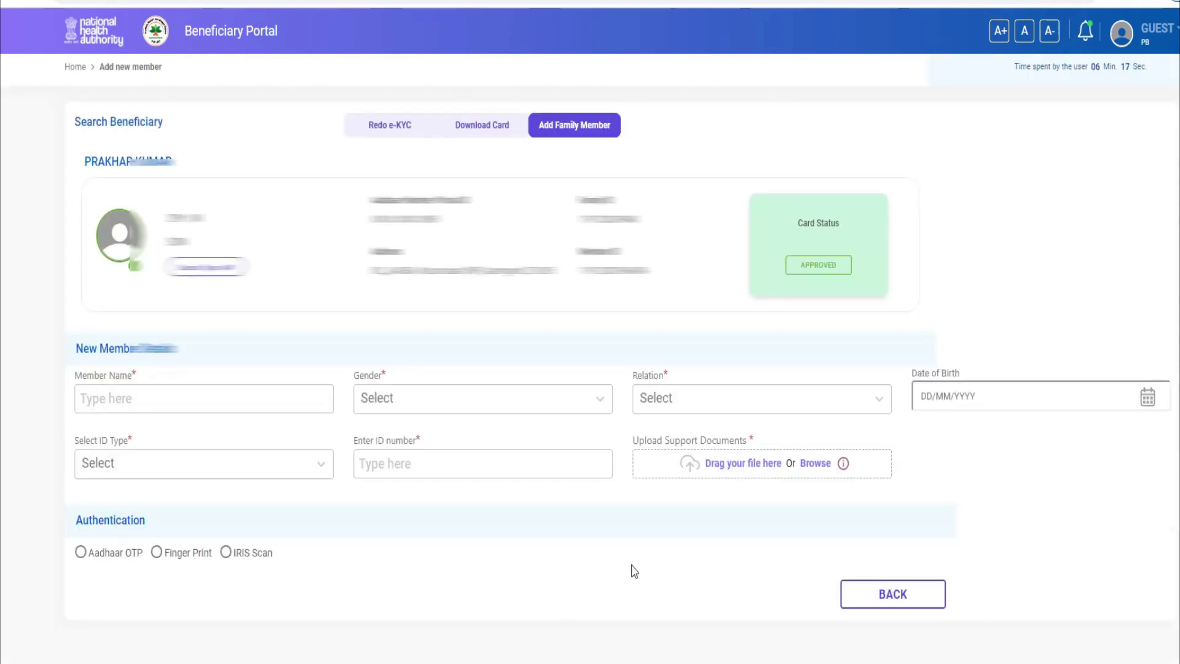
pyautogui.moveTo(76, 348); pyautogui.dragTo(187, 354)
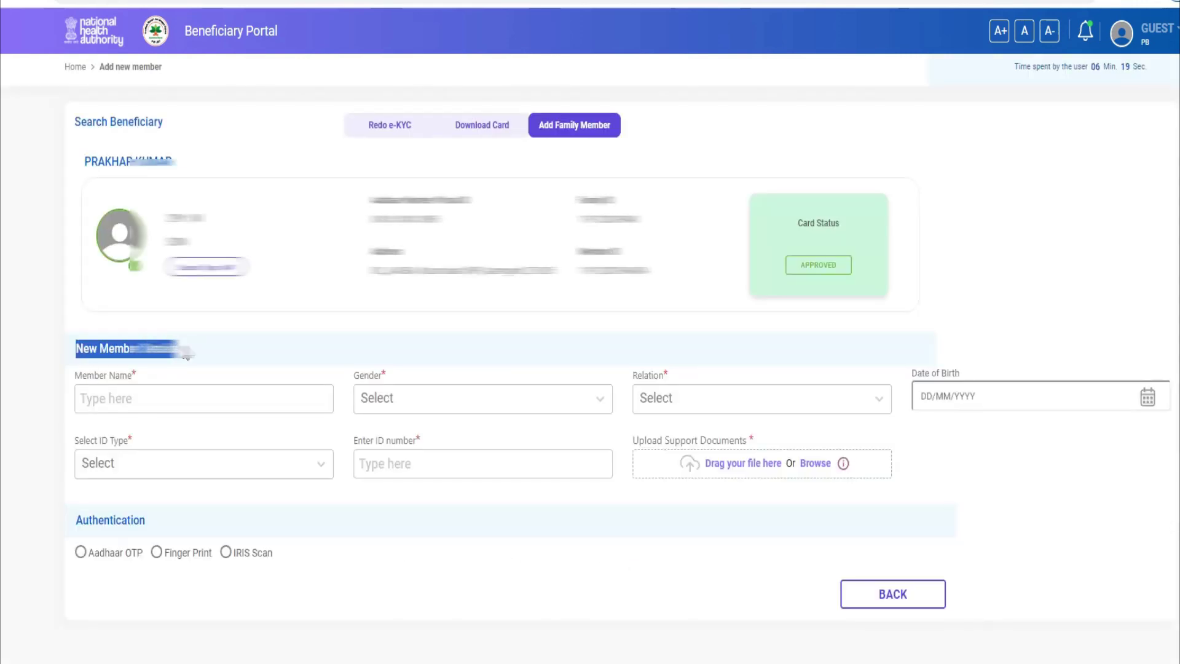
pyautogui.click(186, 356)
pyautogui.click(158, 405)
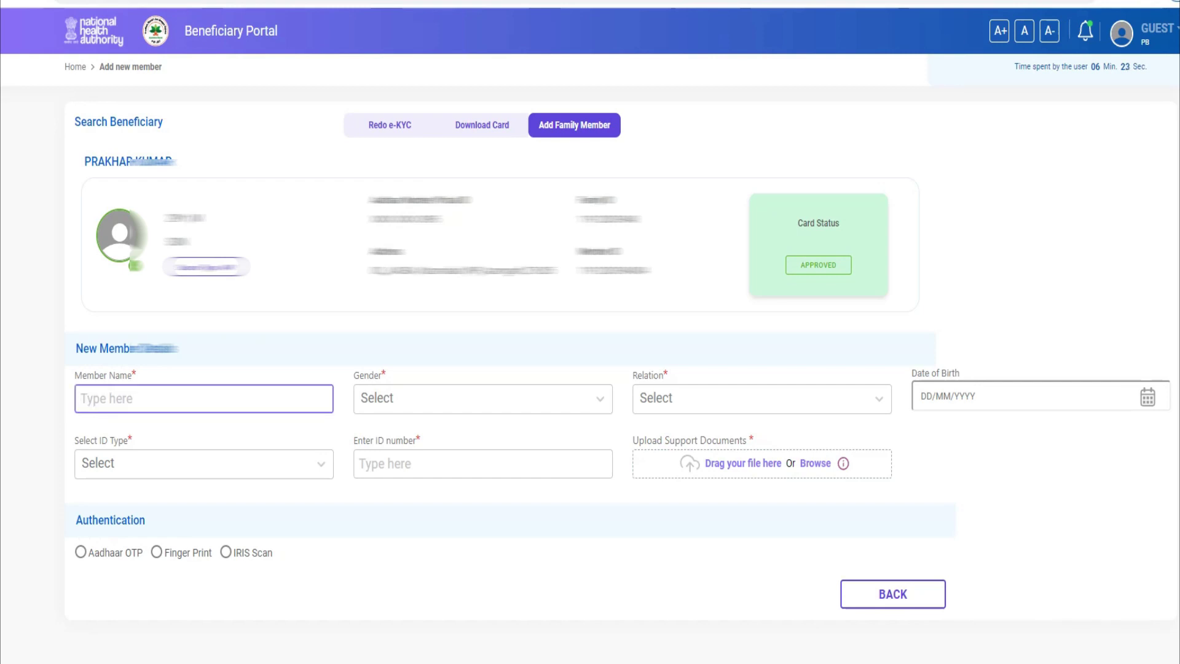
# Set the new member's gender to Male, relation to SON and ID type to Birth Certificate
pyautogui.click(395, 403)
pyautogui.click(390, 444)
pyautogui.click(666, 409)
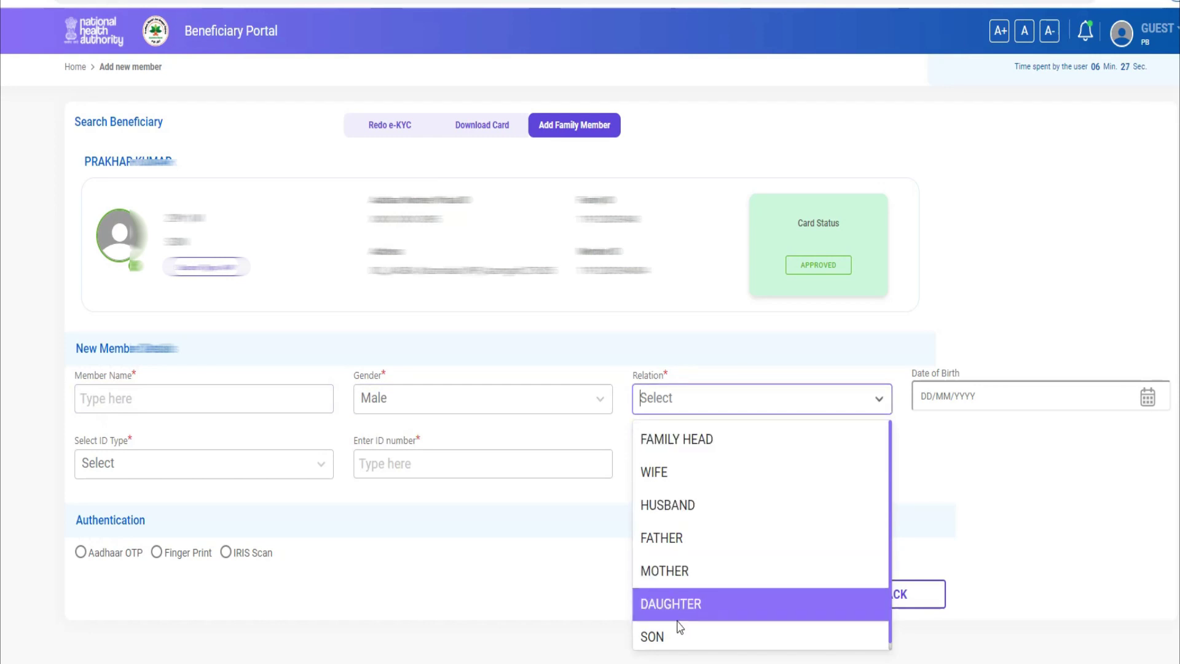
pyautogui.click(1023, 453)
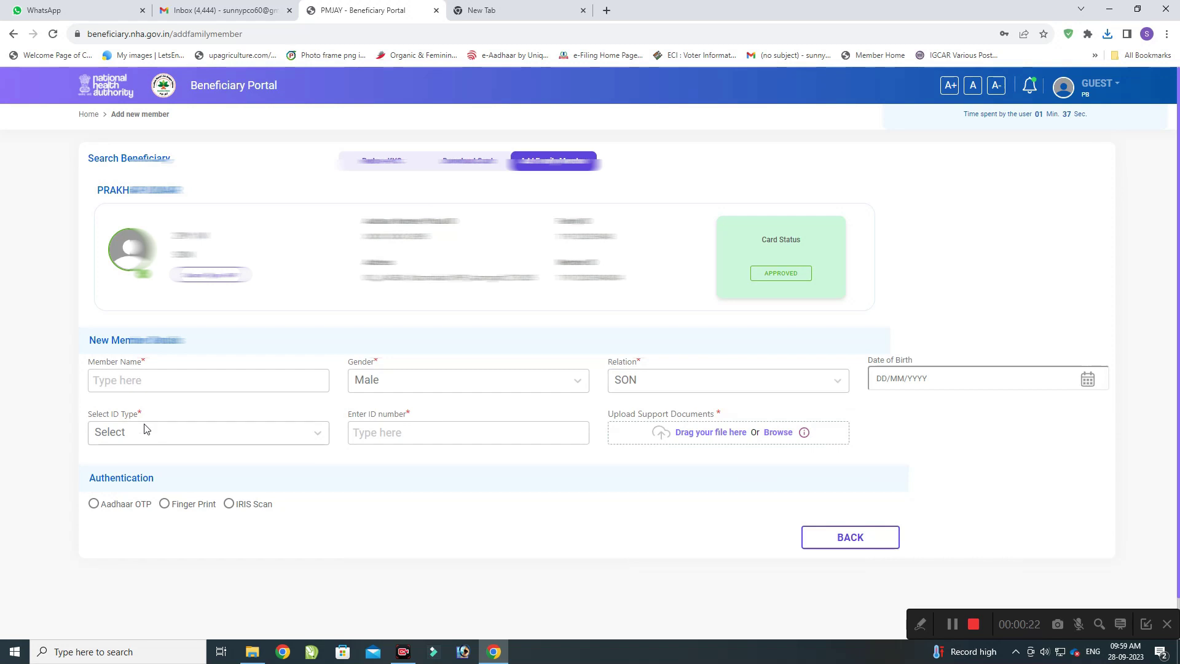
pyautogui.click(145, 430)
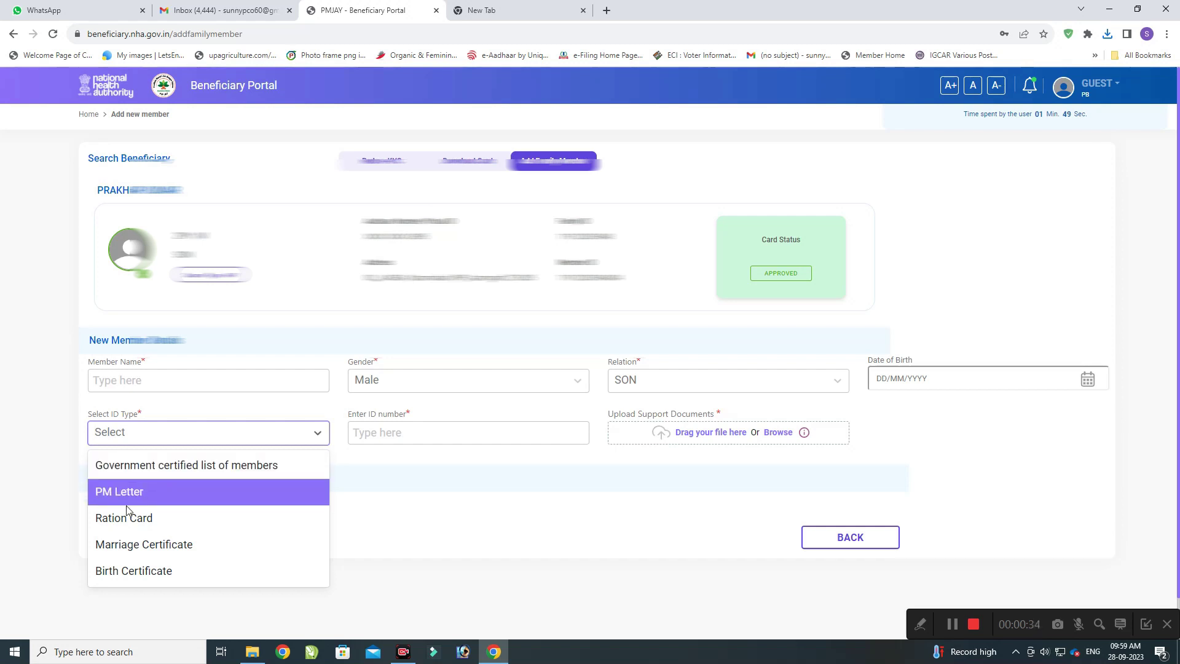
pyautogui.click(143, 574)
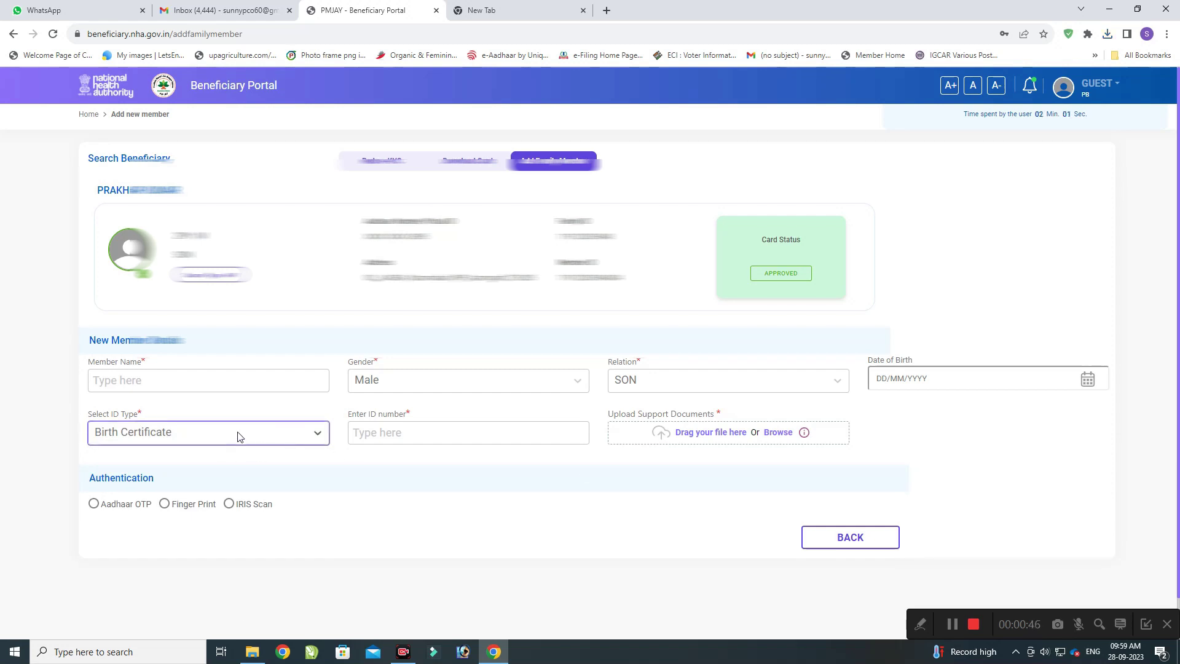
pyautogui.click(467, 432)
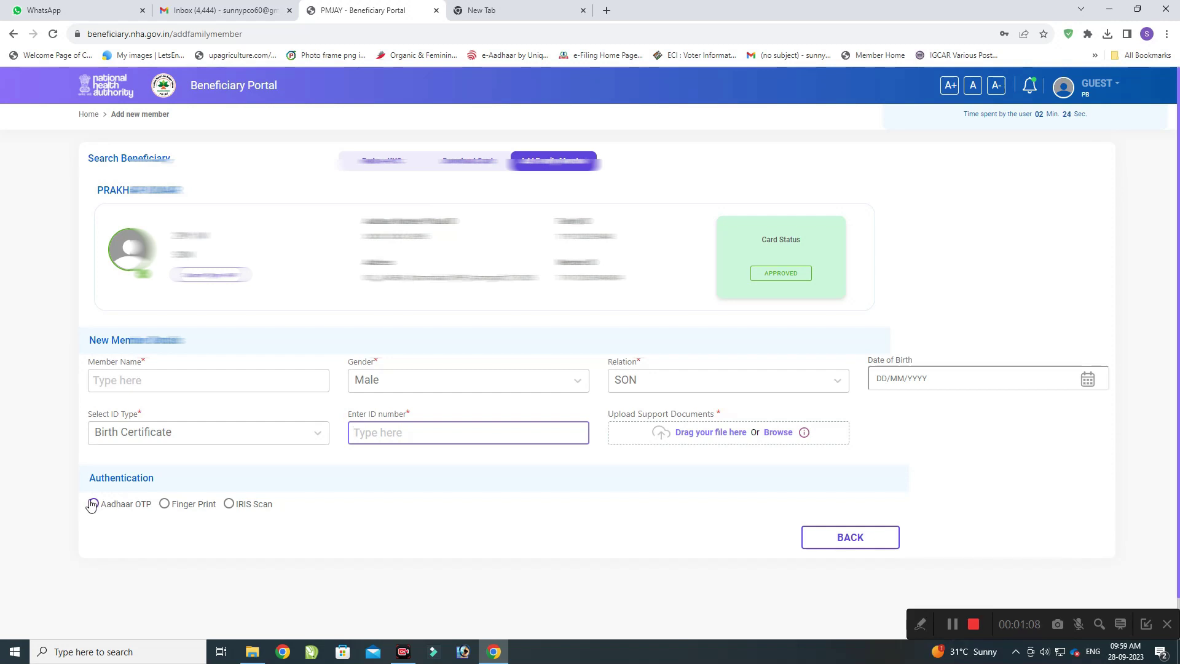
pyautogui.click(920, 624)
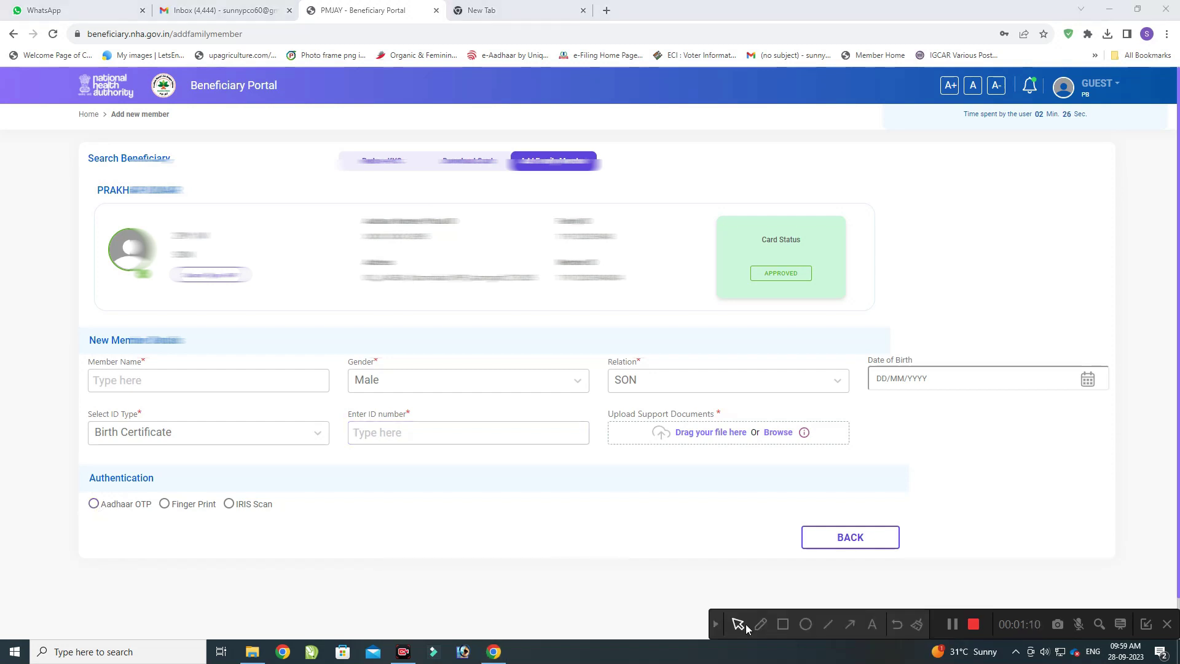
pyautogui.click(739, 624)
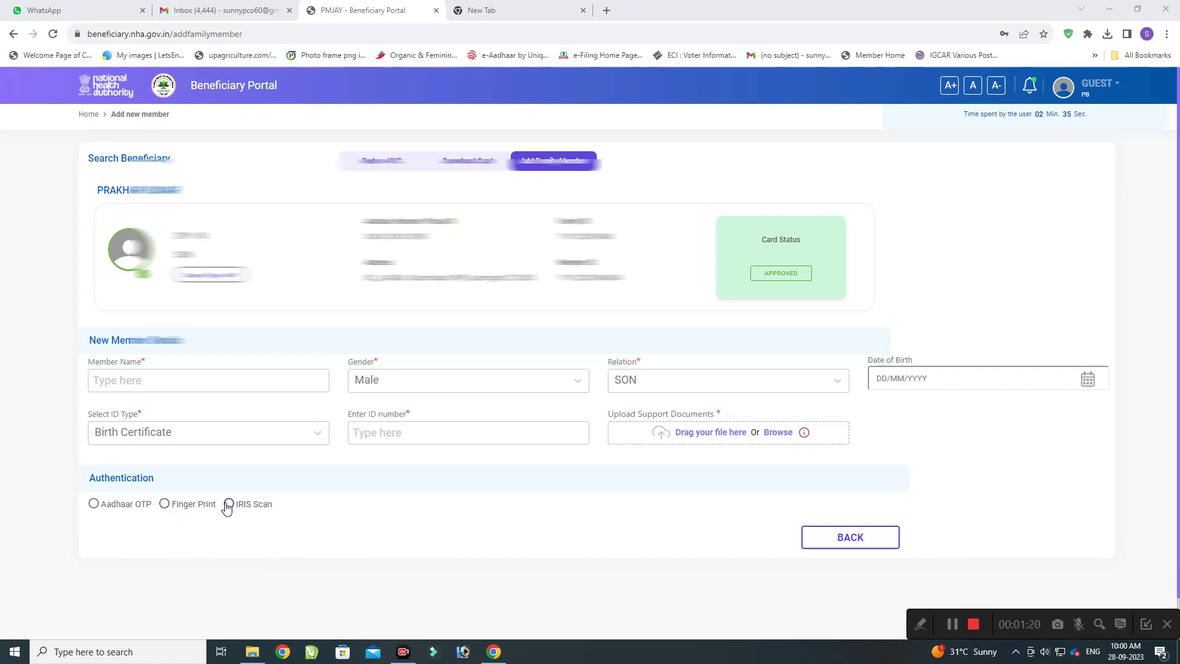
pyautogui.click(920, 625)
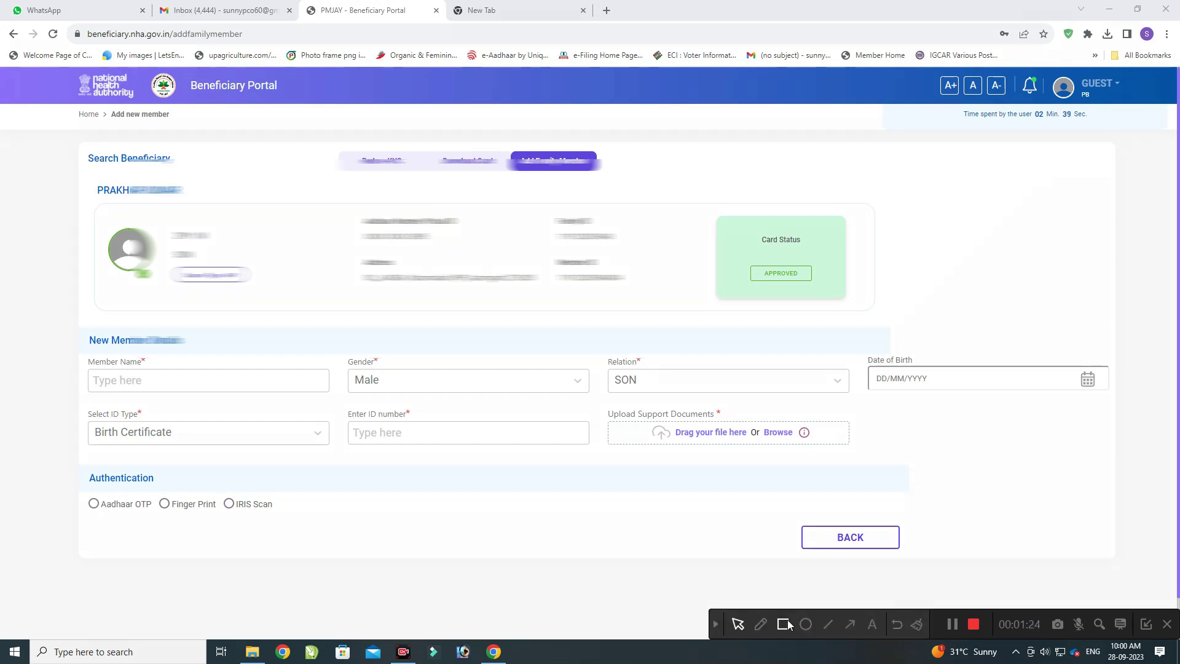
pyautogui.moveTo(156, 491); pyautogui.dragTo(221, 520)
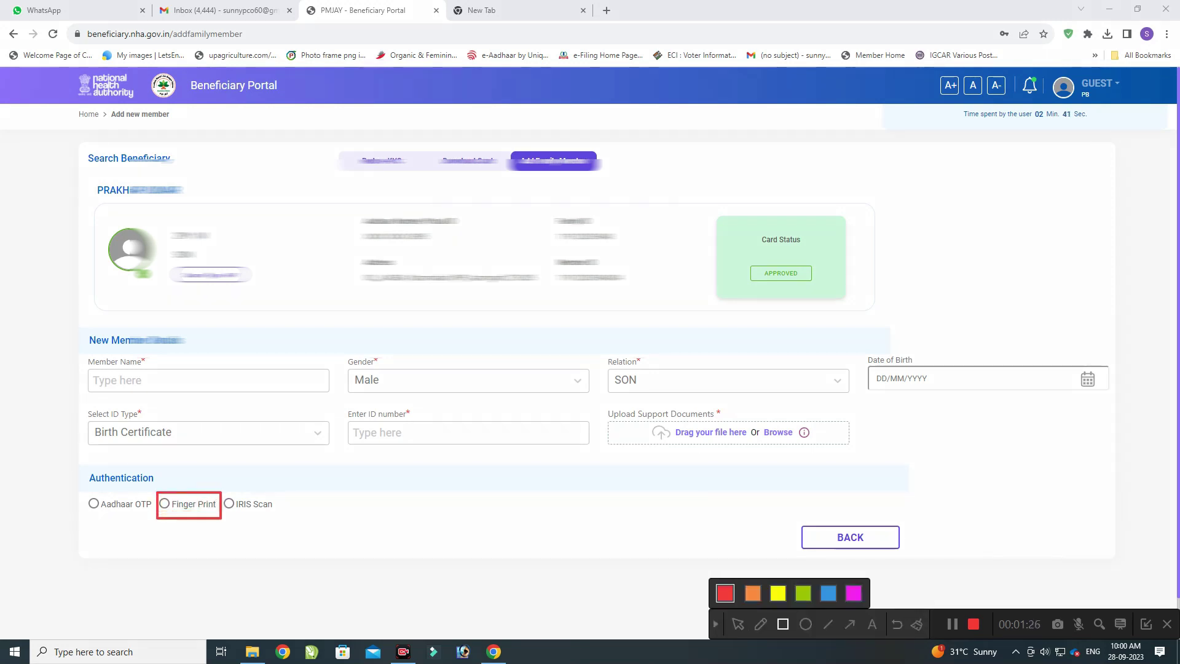
pyautogui.click(720, 631)
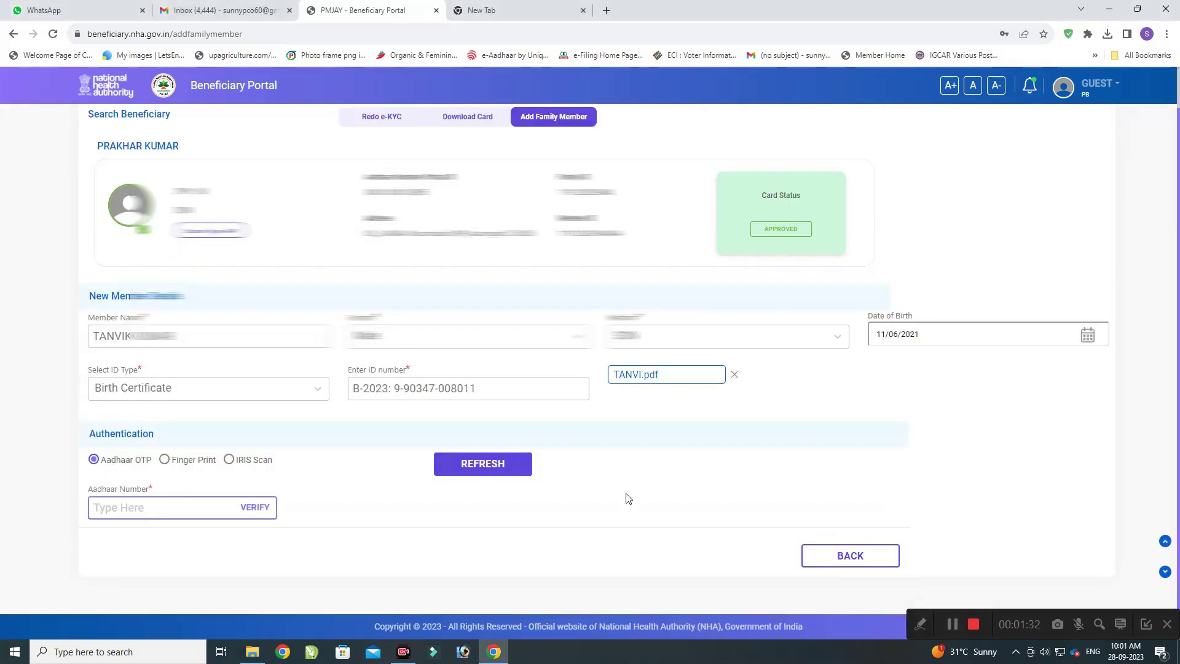
pyautogui.press('Return')
pyautogui.moveTo(161, 488); pyautogui.dragTo(93, 489)
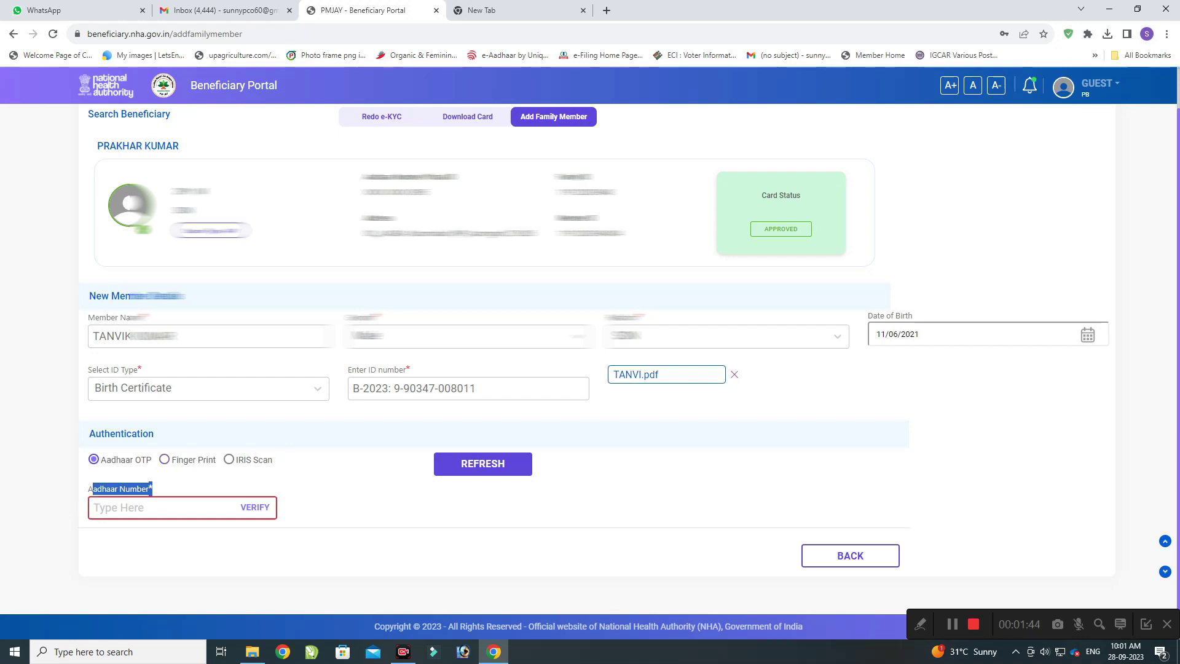
pyautogui.click(187, 479)
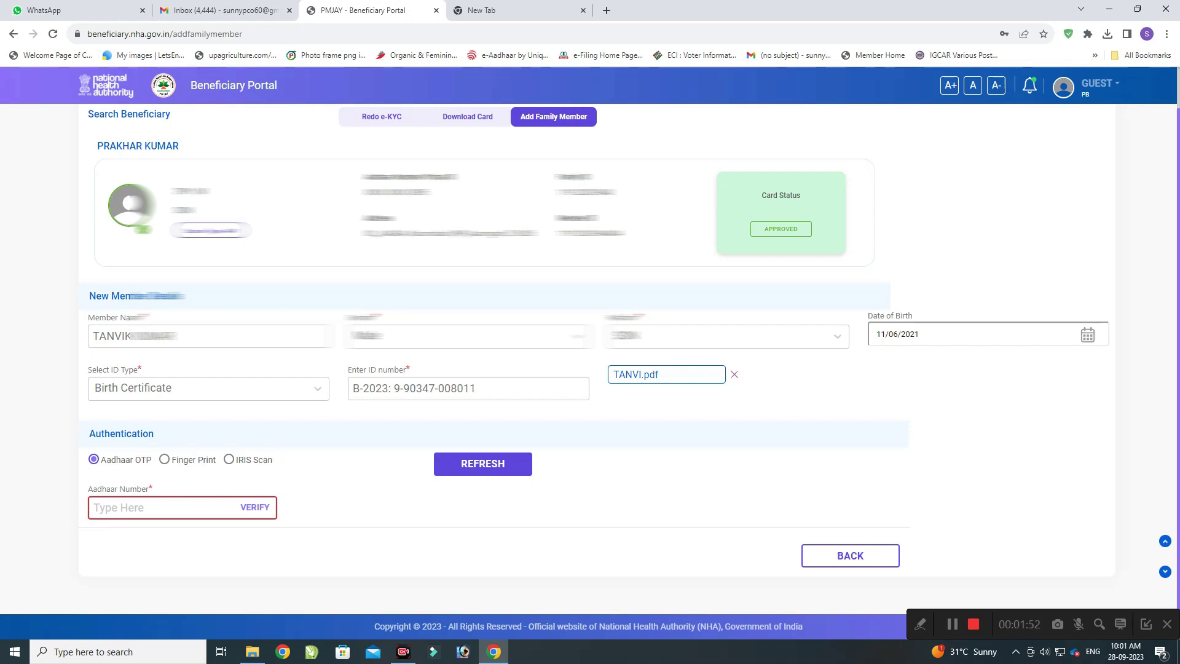
# Verify the new member's Aadhaar number and allow the consent, agreeing to create/link ABHA with the PMJAY ID
pyautogui.press('Return')
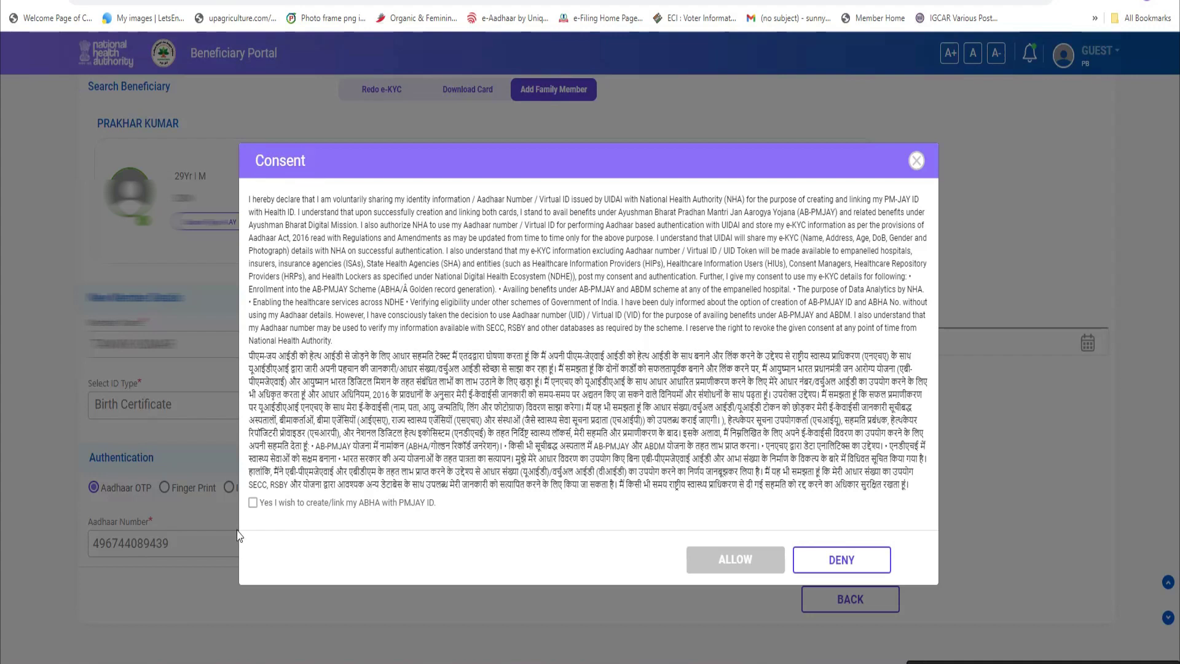
pyautogui.click(254, 504)
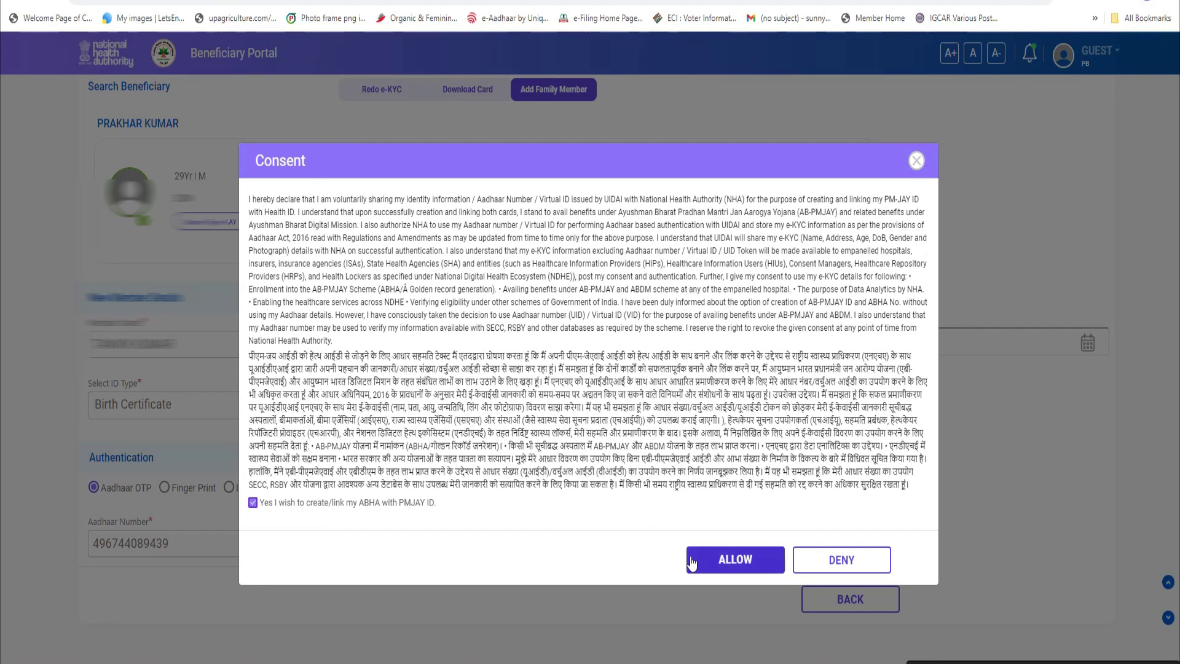
pyautogui.click(738, 560)
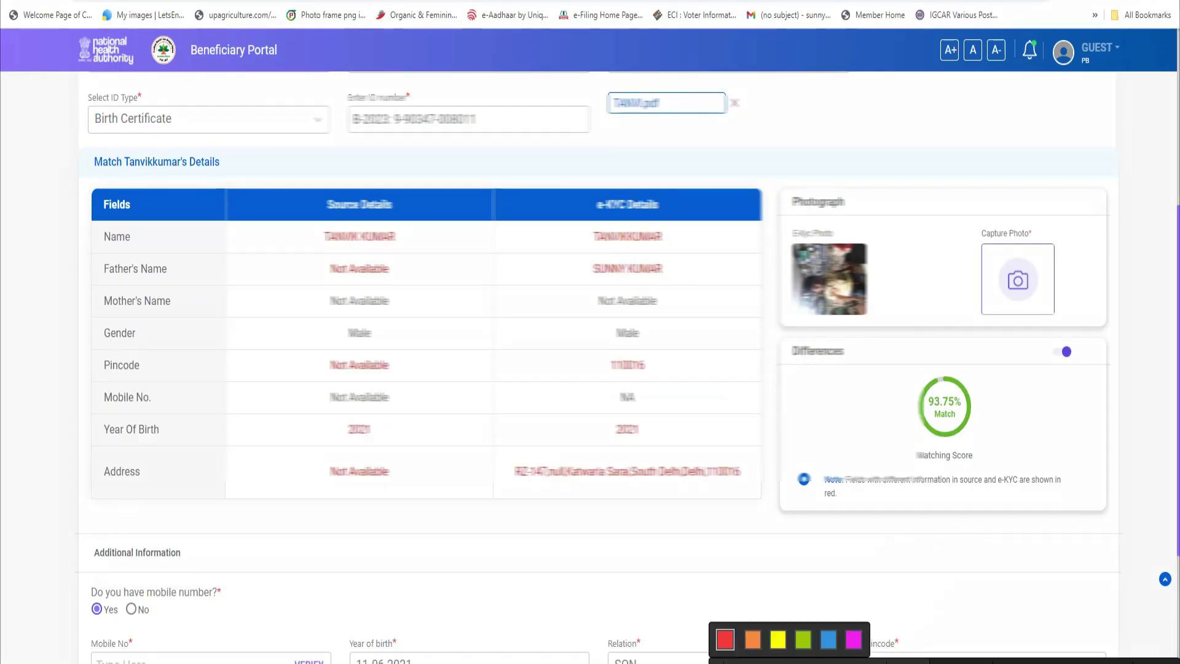
pyautogui.moveTo(83, 149)
pyautogui.mouseDown()
pyautogui.moveTo(699, 545)
pyautogui.moveTo(1116, 516)
pyautogui.mouseUp()
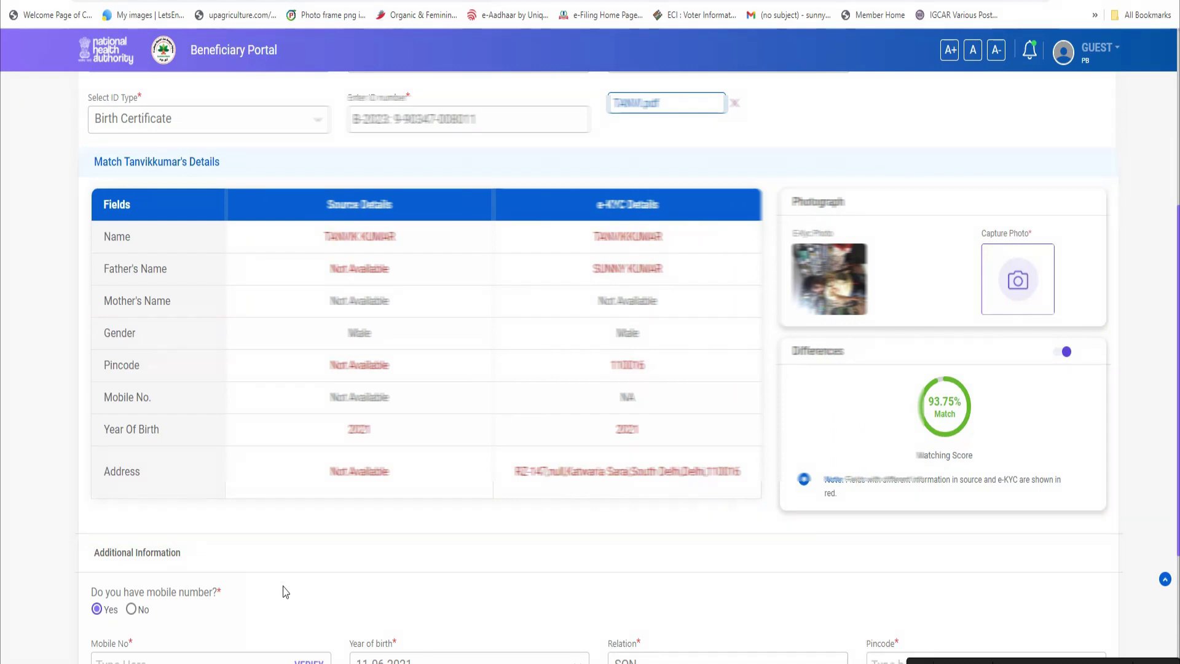
# Enter the new member's mobile number in the additional information and request its OTP verification
pyautogui.scroll(-2, 319, 582)
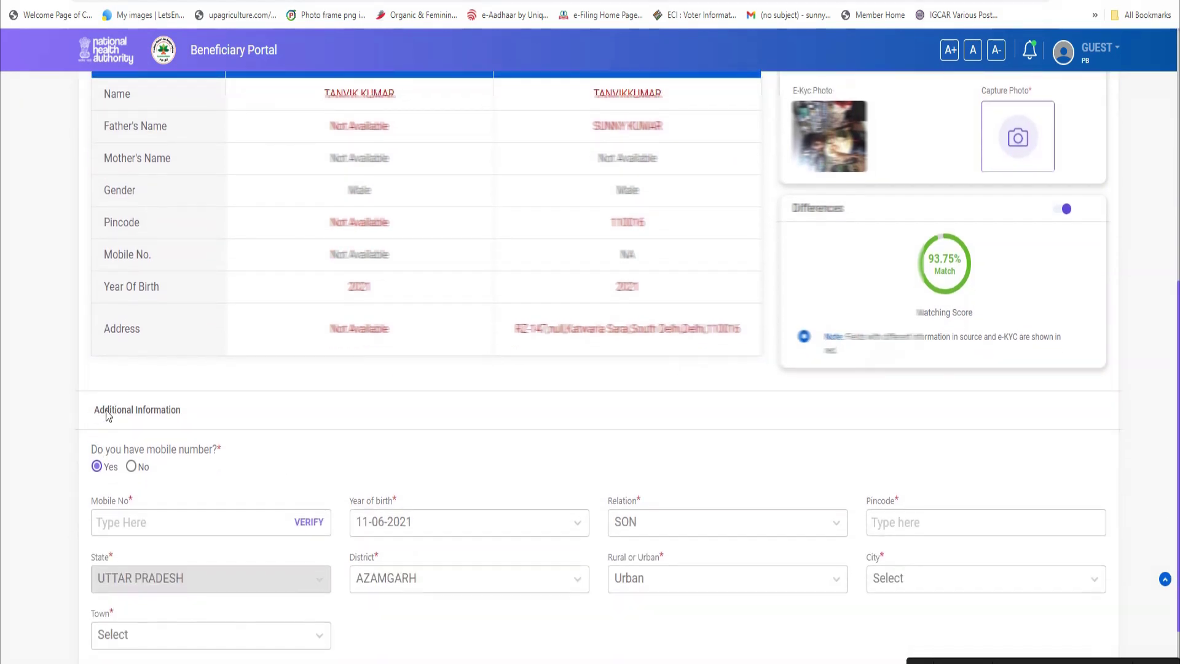
pyautogui.moveTo(93, 416); pyautogui.dragTo(192, 418)
pyautogui.click(193, 418)
pyautogui.scroll(-1, 123, 412)
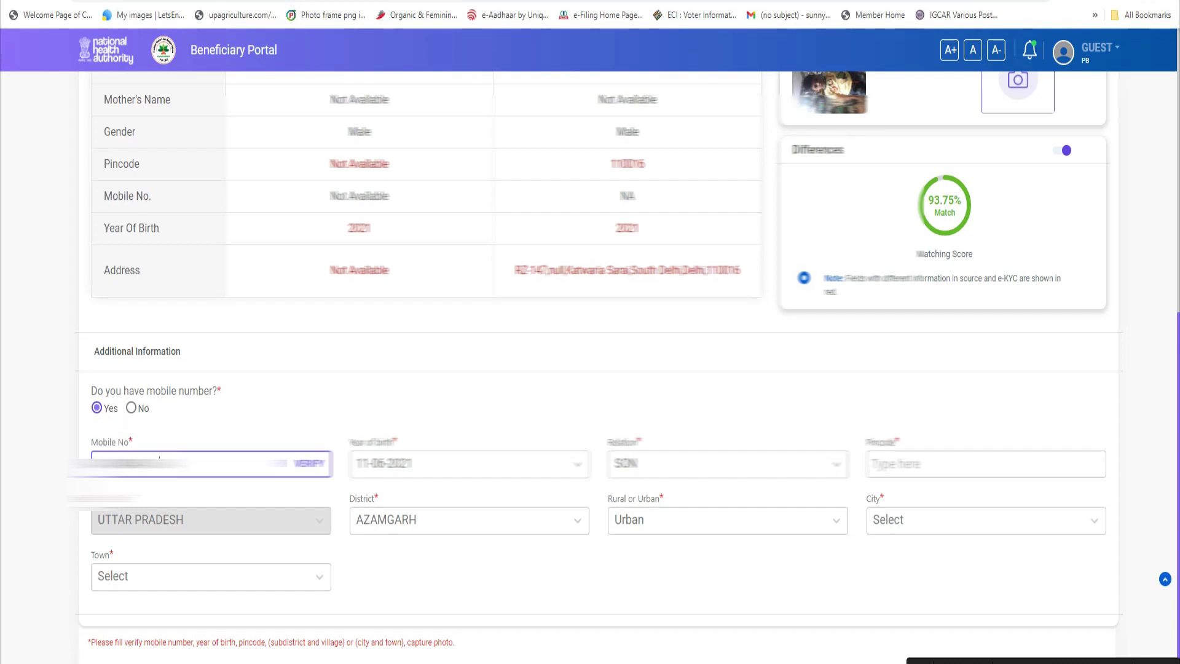
pyautogui.click(309, 464)
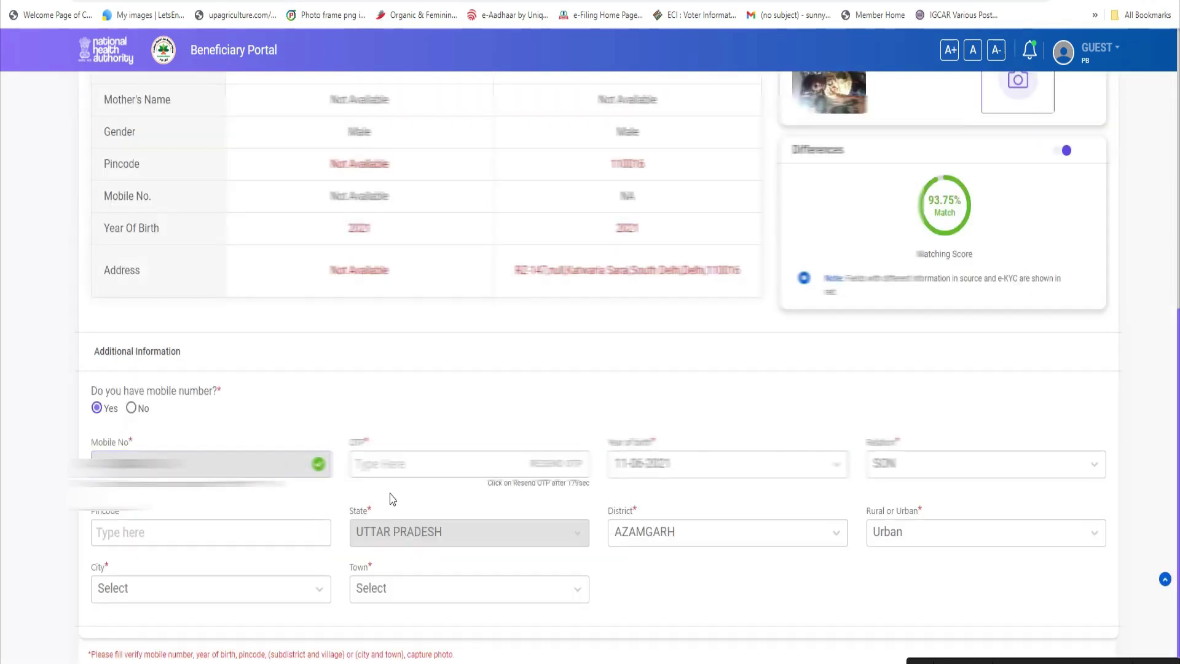
pyautogui.click(362, 464)
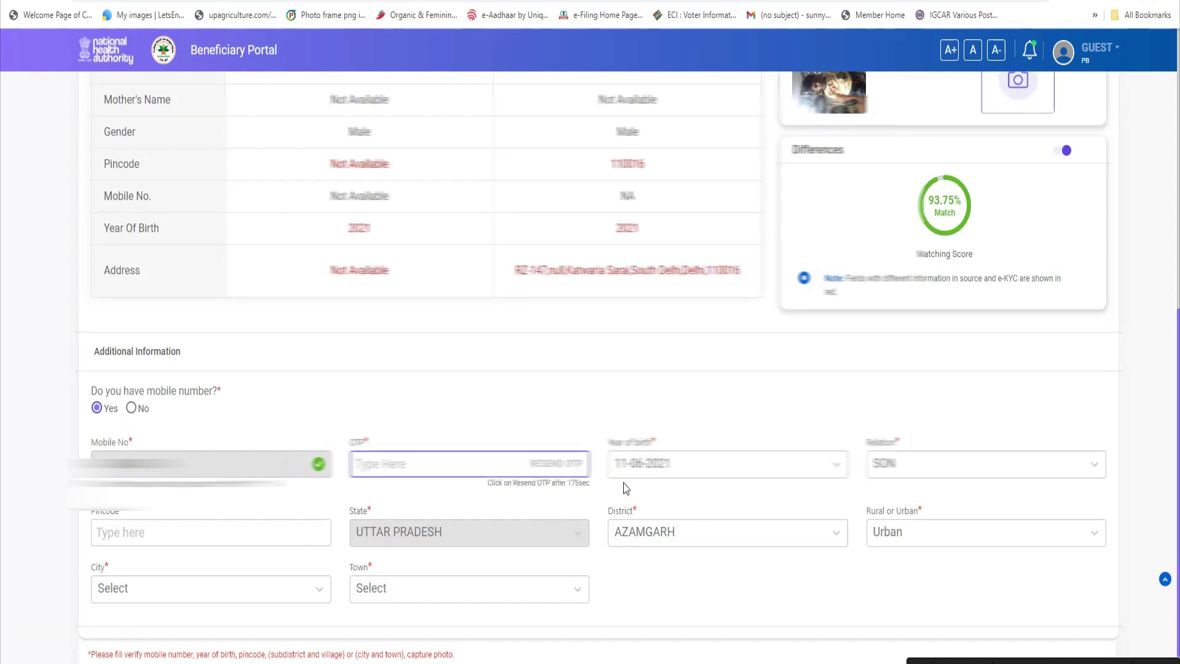
pyautogui.click(950, 532)
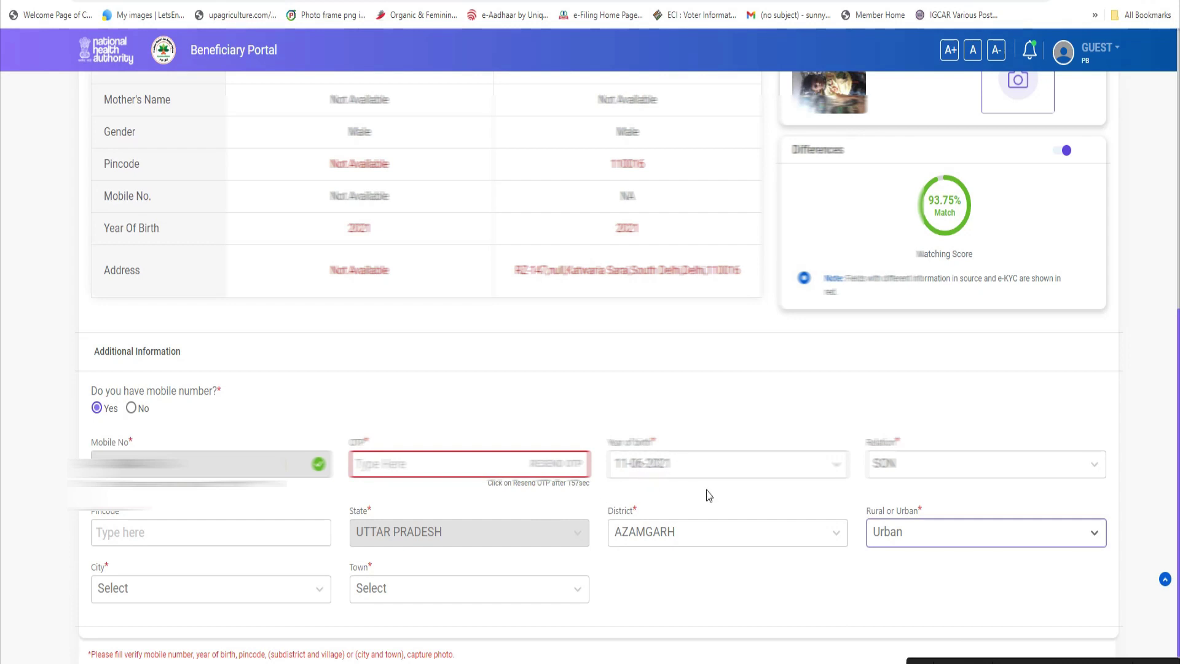
pyautogui.click(901, 468)
pyautogui.scroll(-1, 758, 603)
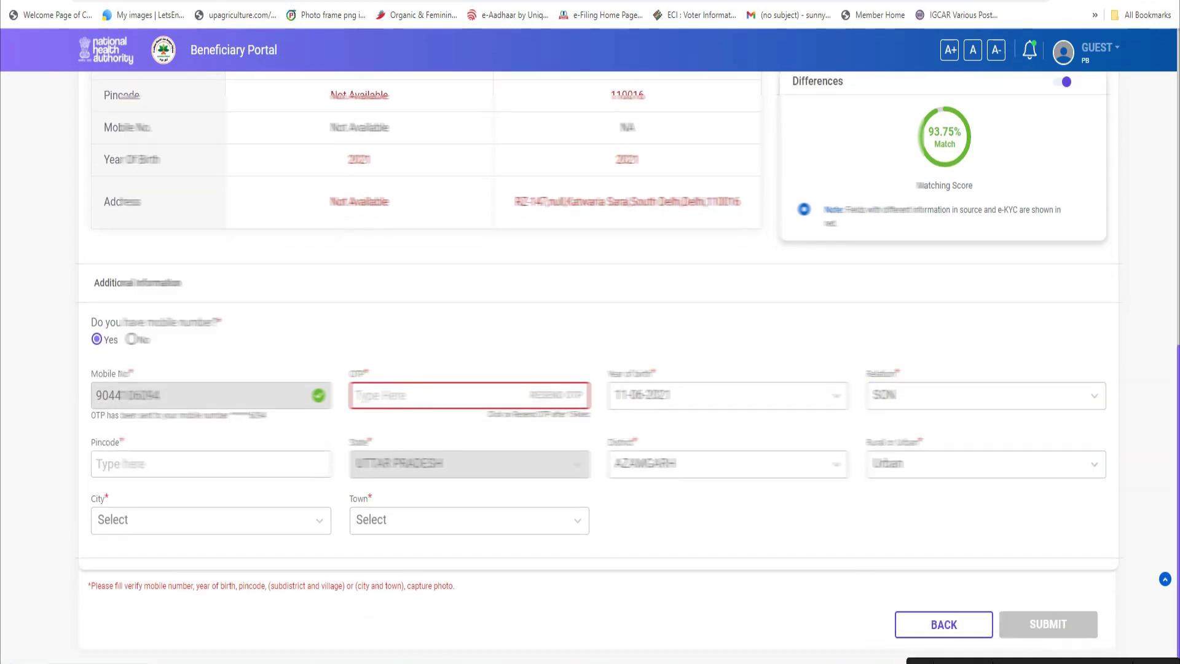
pyautogui.click(160, 464)
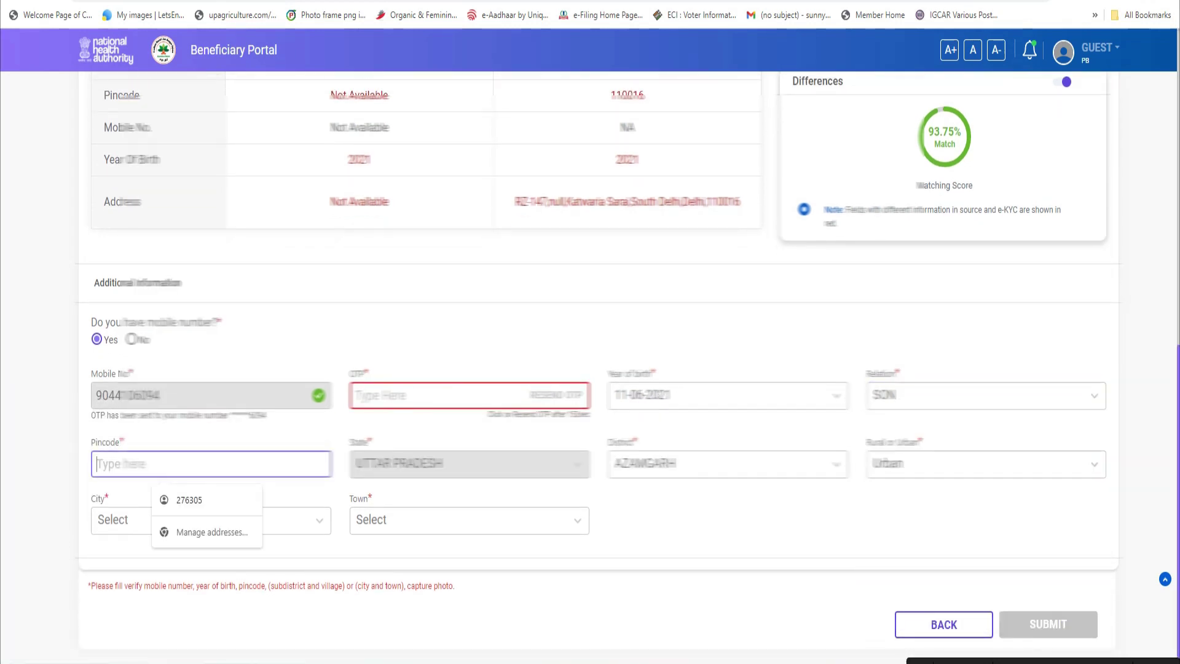
pyautogui.click(454, 470)
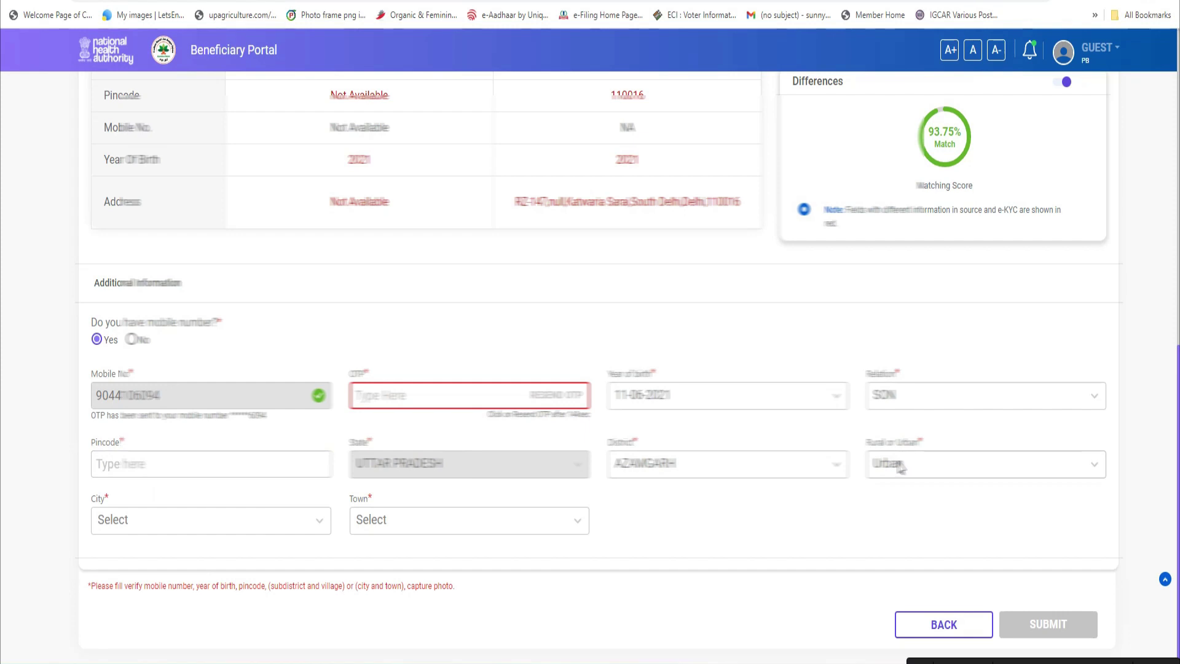
# Set the new member's city to Azamgarh and the town to Not Available
pyautogui.click(148, 520)
pyautogui.write('AZA')
pyautogui.click(151, 557)
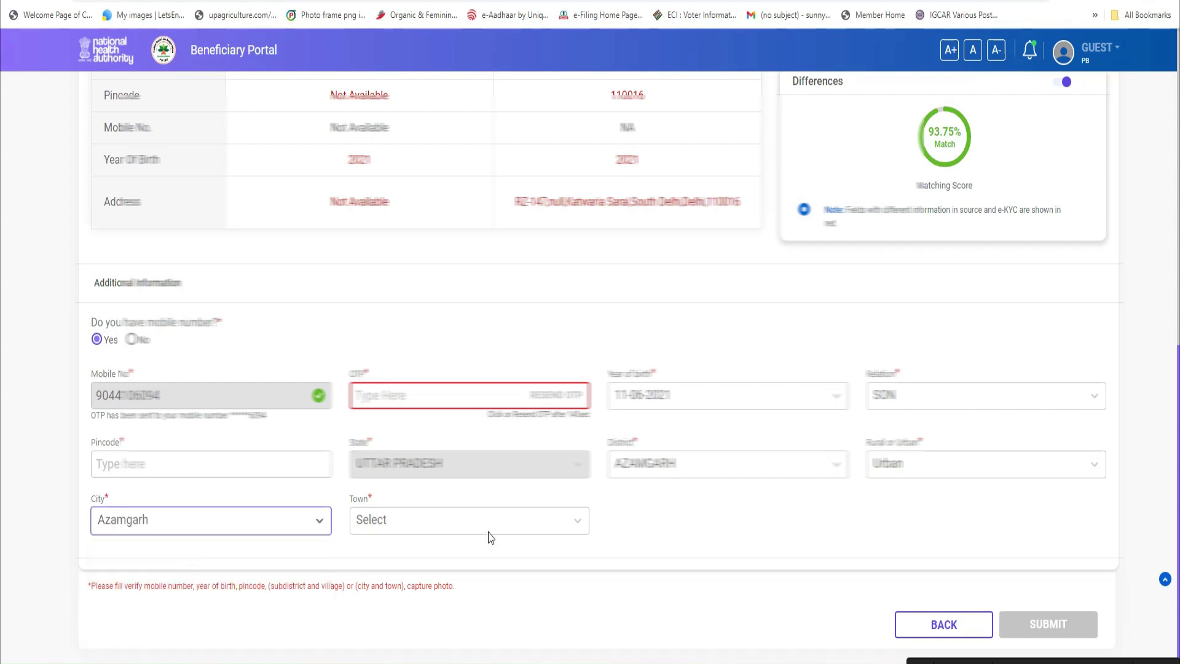
pyautogui.click(407, 529)
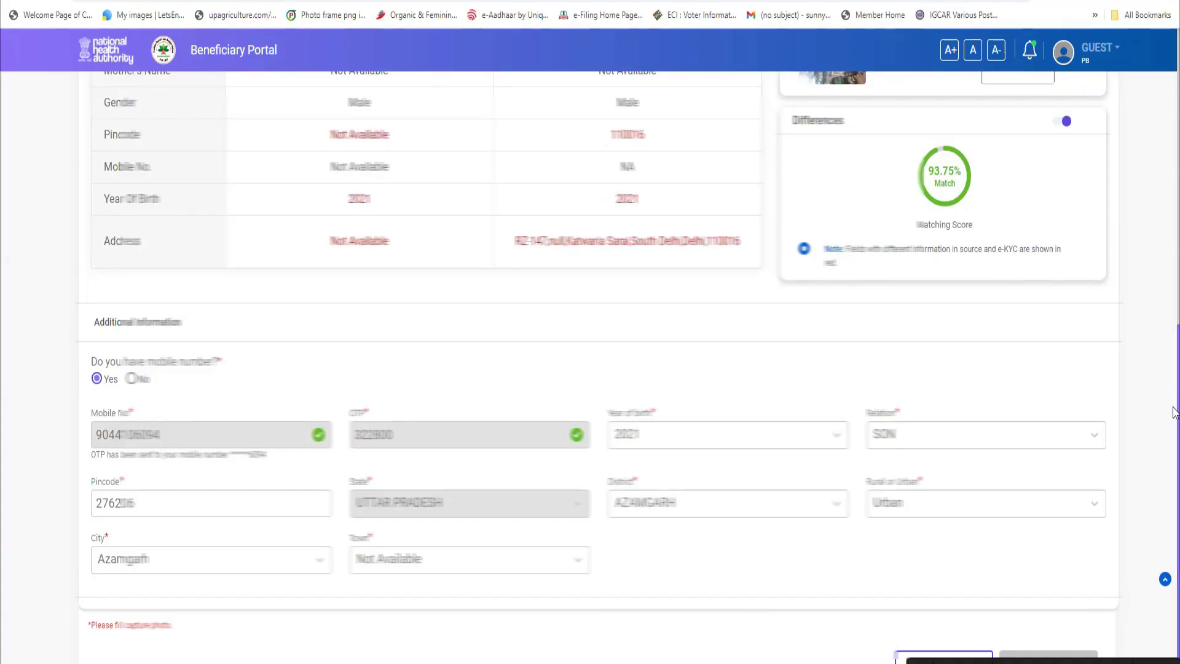
# Open the photo capture window for the new member and dismiss it without capturing
pyautogui.scroll(4, 1175, 424)
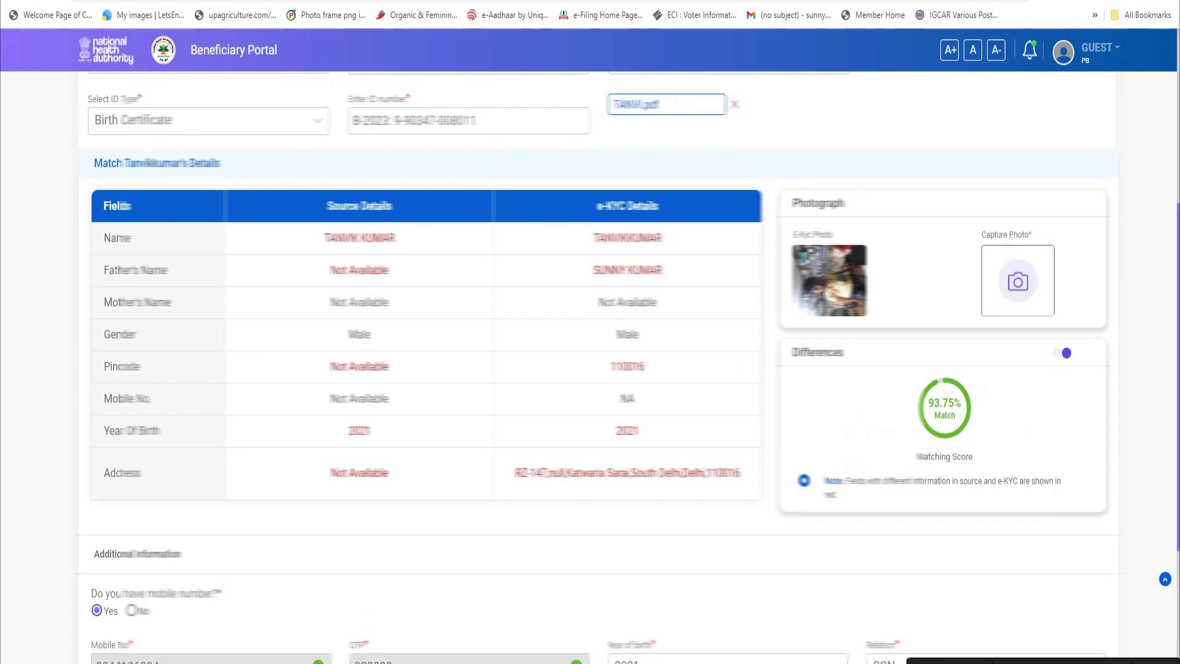
pyautogui.moveTo(971, 221); pyautogui.dragTo(1066, 327)
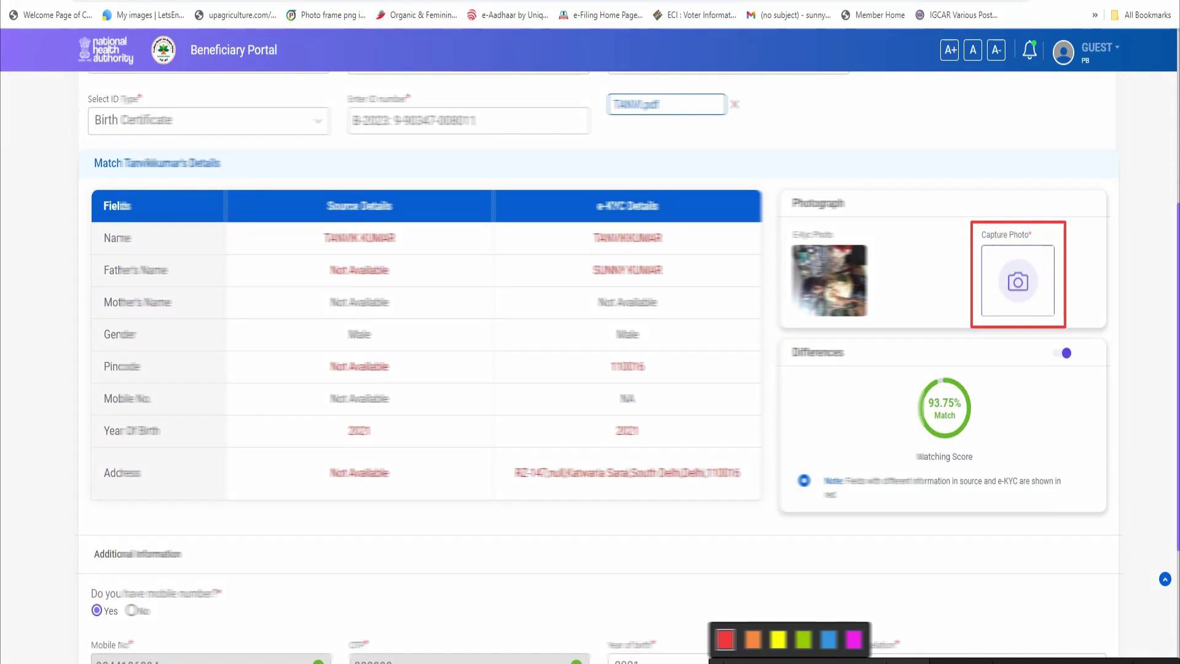
pyautogui.press('Escape')
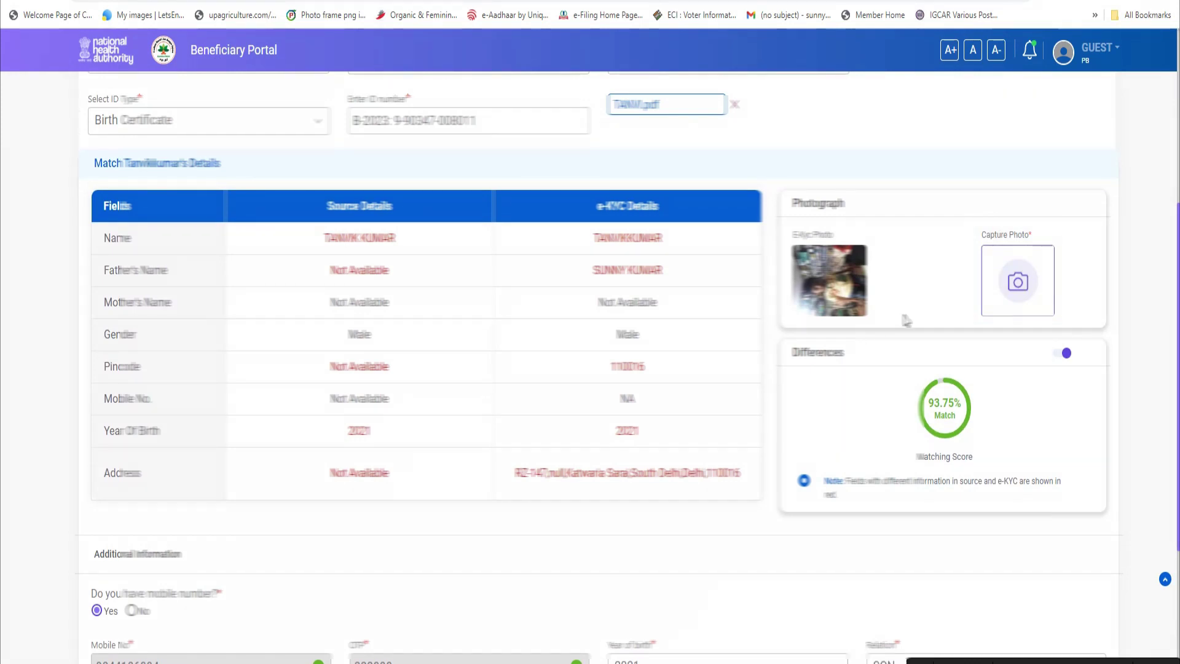
pyautogui.click(1020, 284)
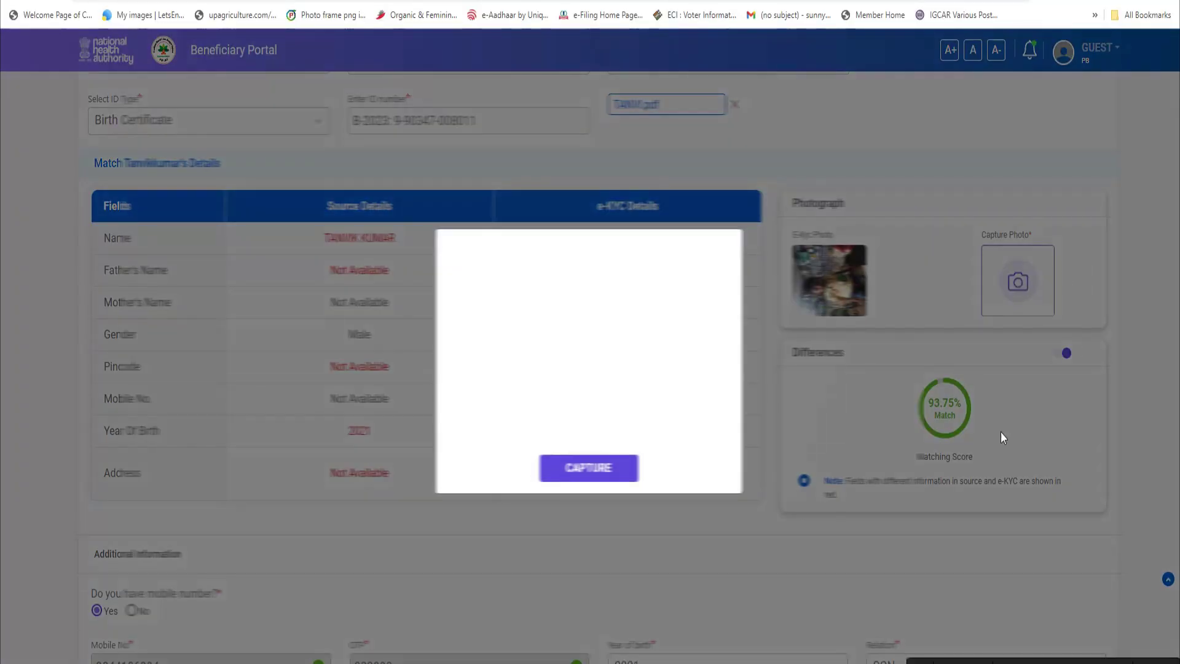
pyautogui.press('Escape')
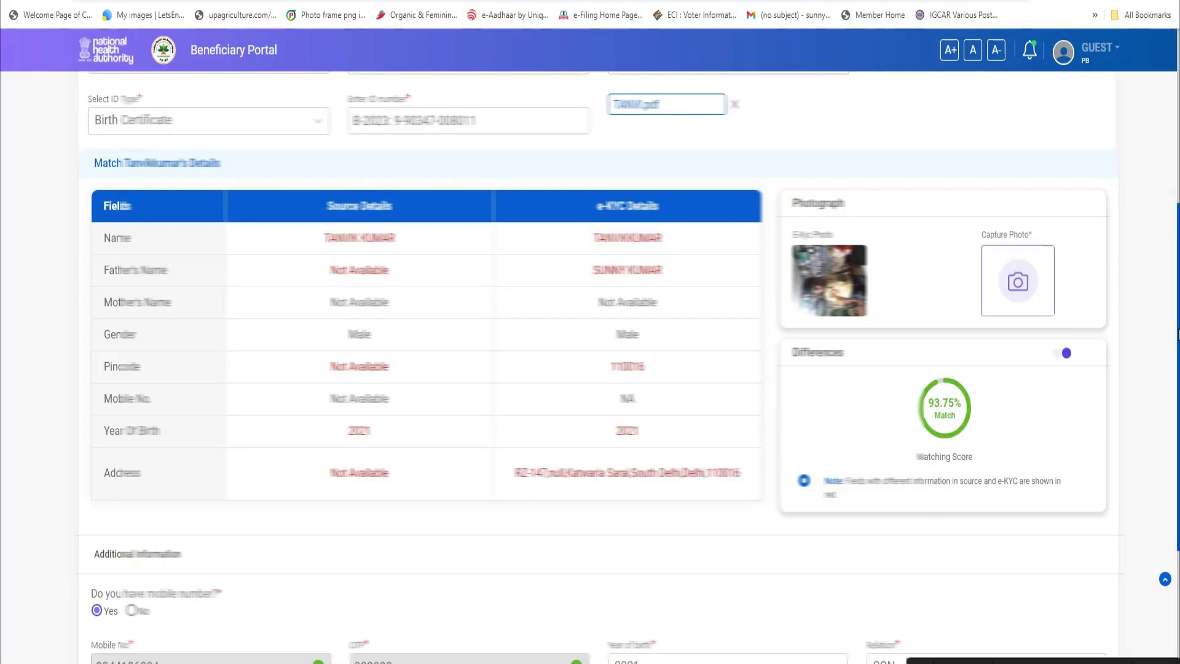
# Submit the new member's e-KYC record for approval and acknowledge the e-KYC Action dialog
pyautogui.scroll(-5, 615, 369)
pyautogui.moveTo(996, 602); pyautogui.dragTo(1103, 645)
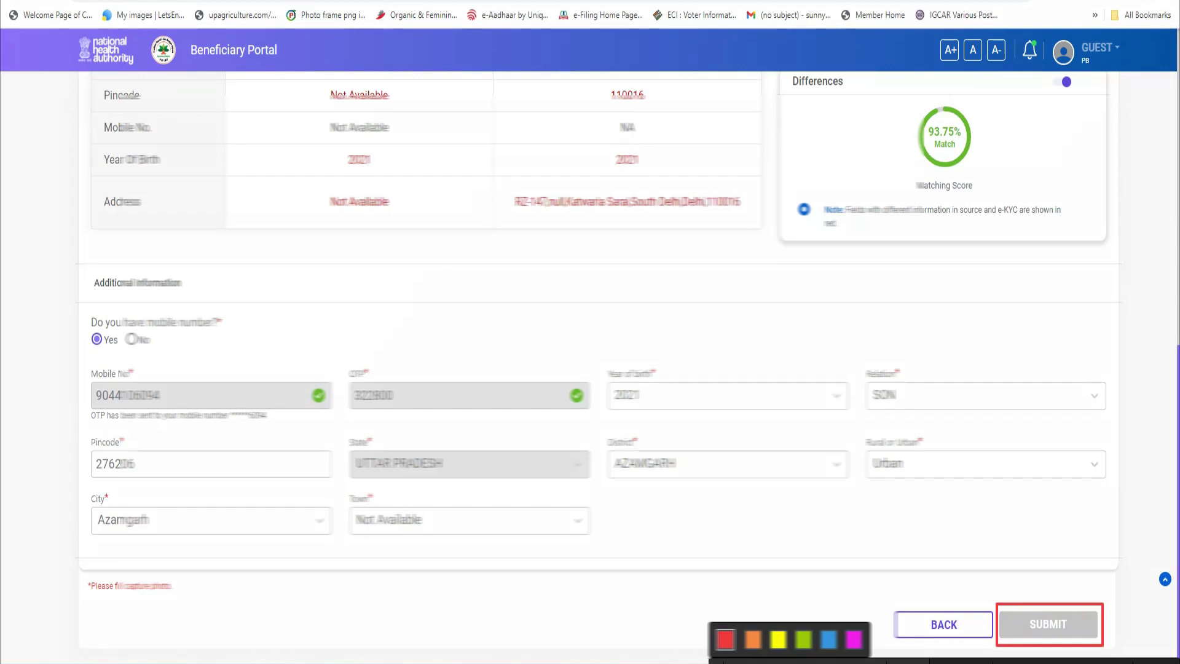
pyautogui.press('Escape')
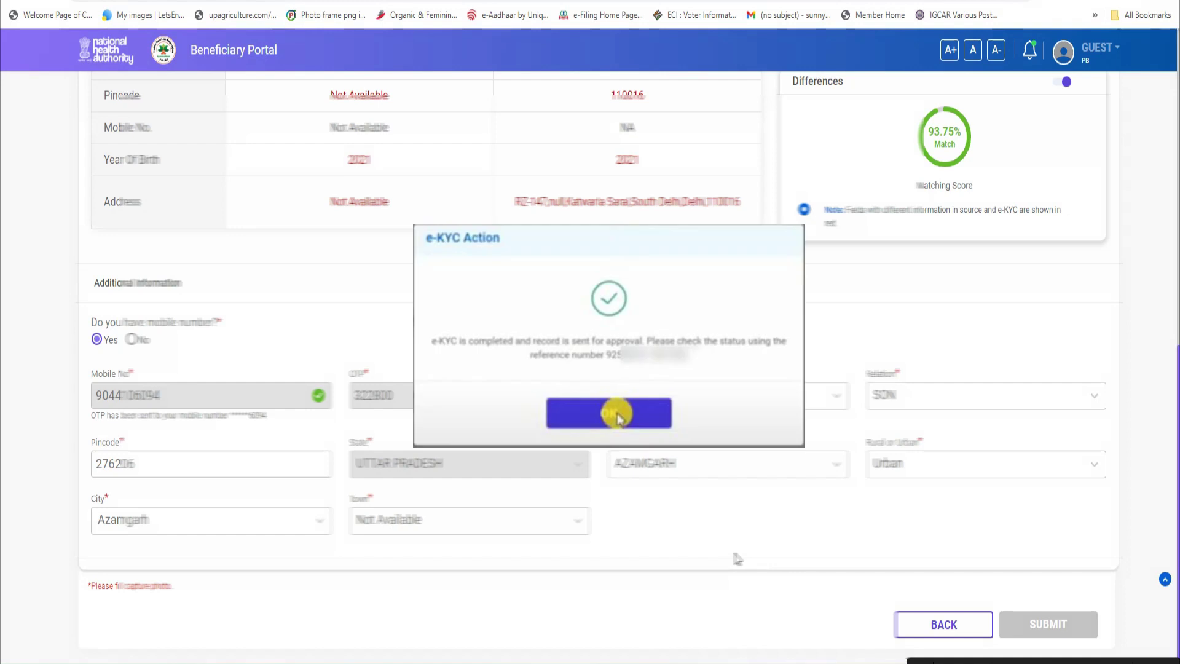
pyautogui.click(618, 418)
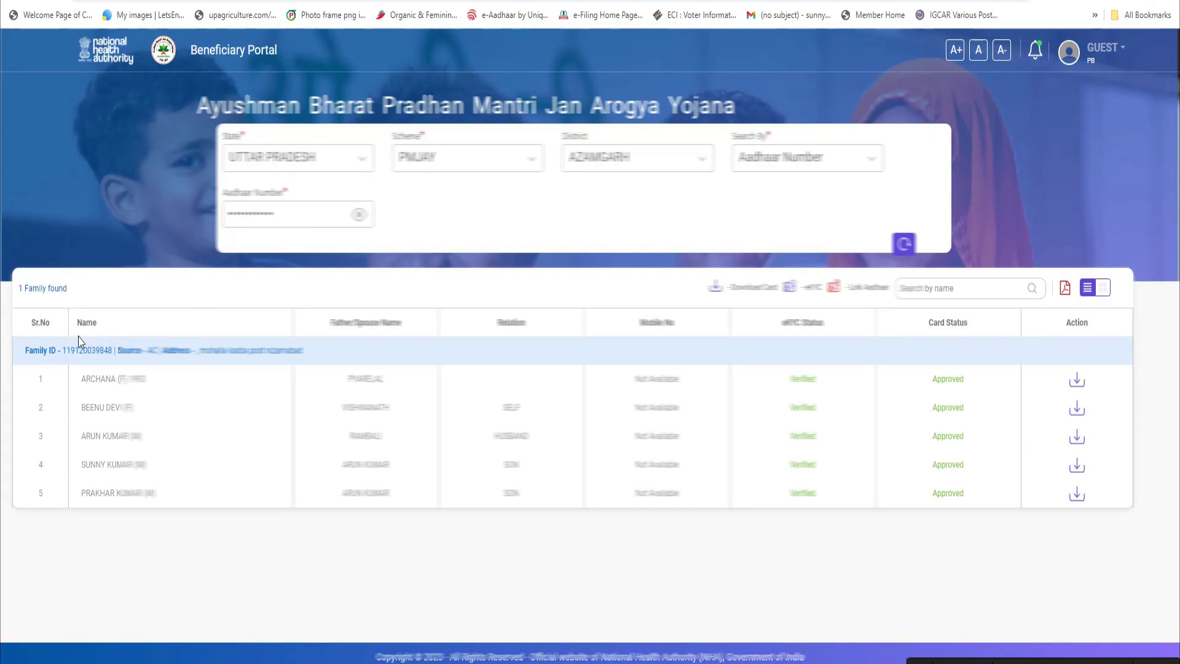
# Review the family member list, including each member's eKYC and card status
pyautogui.moveTo(86, 377); pyautogui.dragTo(980, 508)
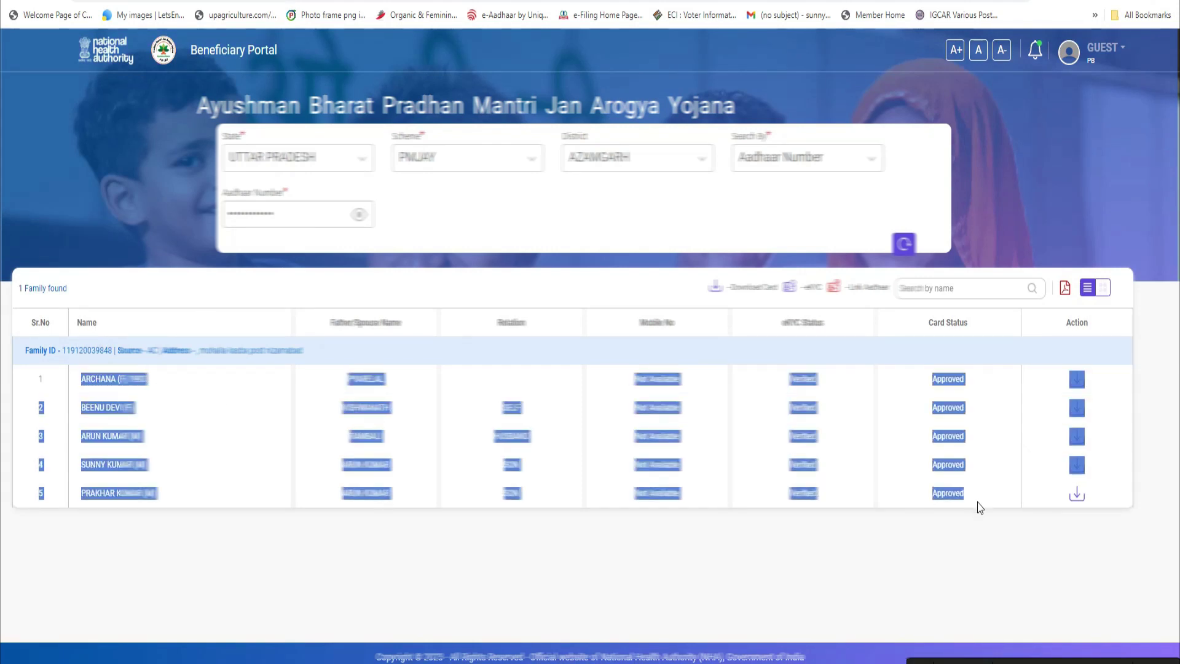
pyautogui.click(940, 555)
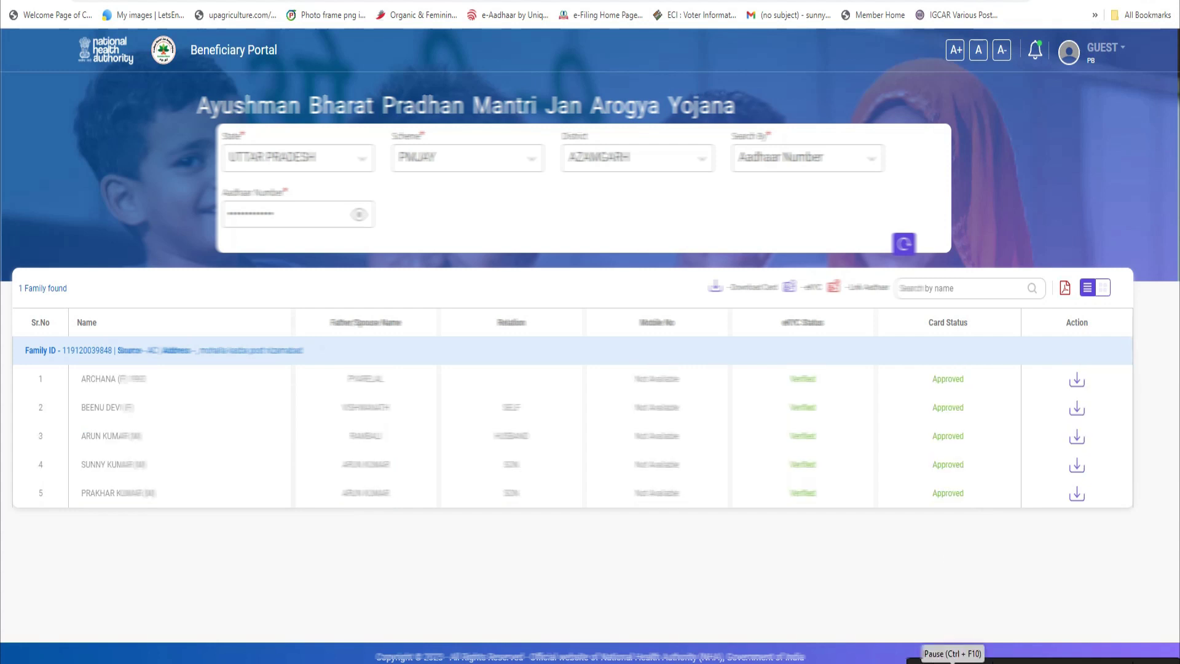